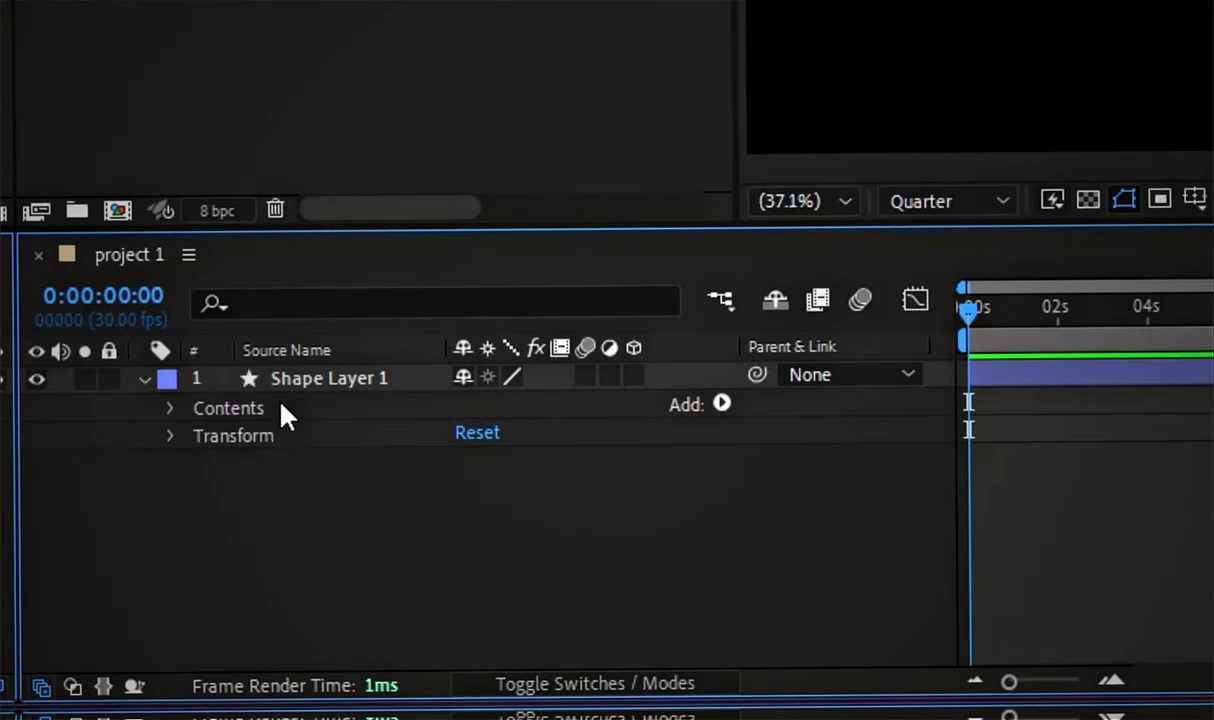
Step: Add dashes to Shape 1's stroke, with Dash 80 and Gap 50
click(170, 408)
click(198, 424)
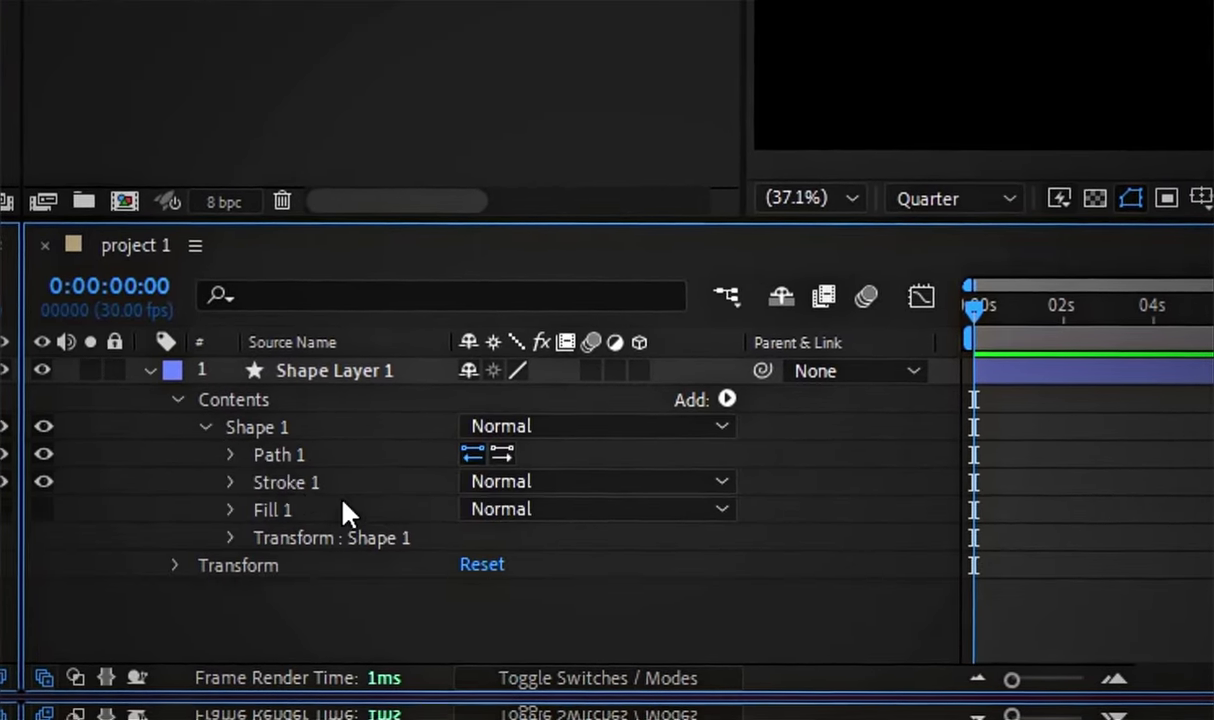
click(229, 482)
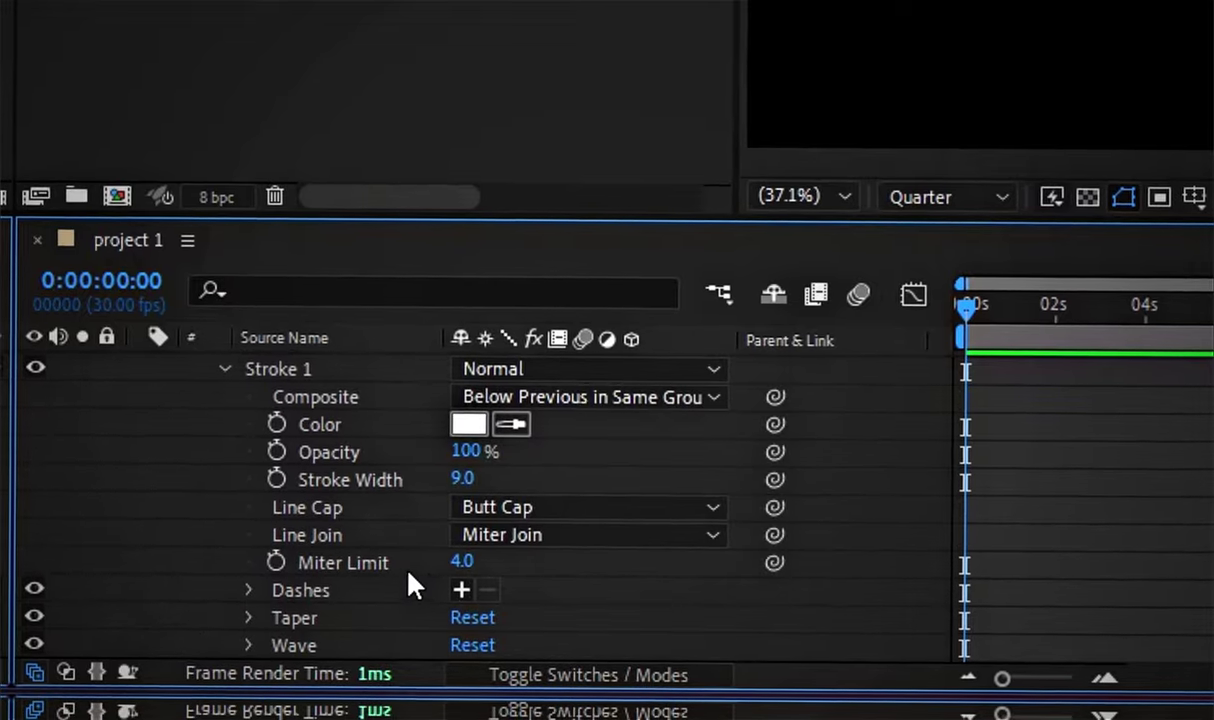
click(461, 590)
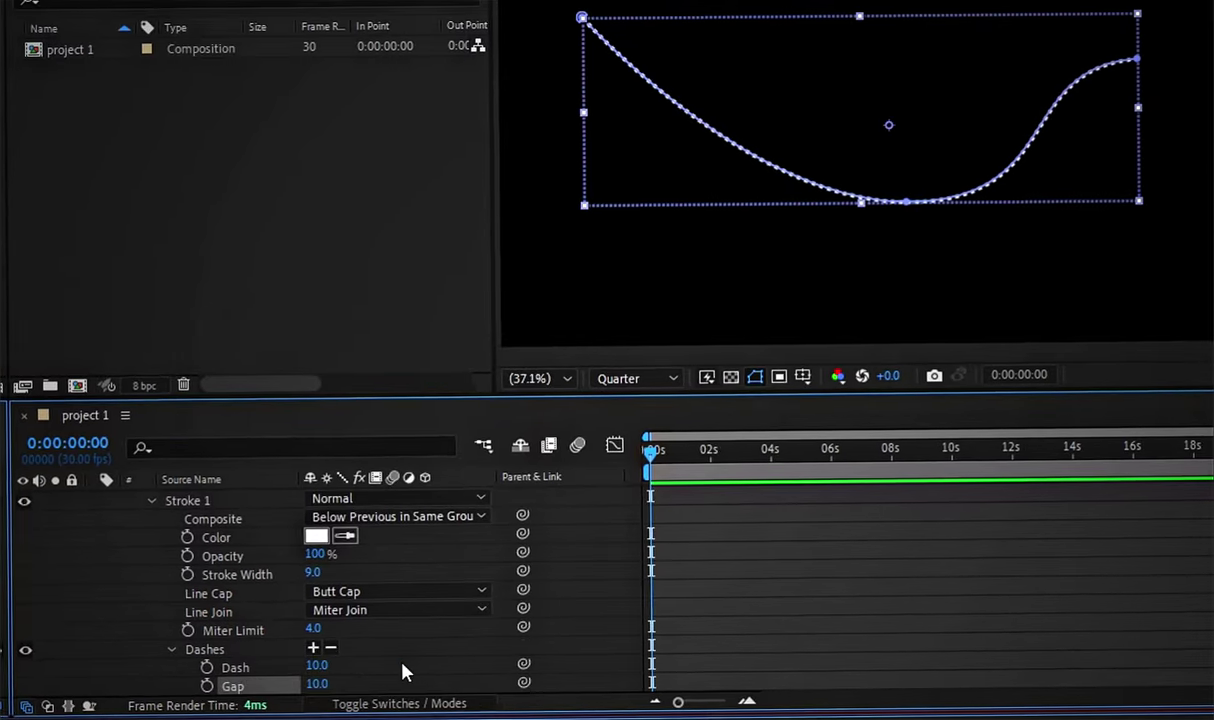
scroll(401, 672, down, 3)
mouse_move(318, 621)
mouse_down()
mouse_move(378, 620)
mouse_move(384, 606)
mouse_move(300, 623)
mouse_up()
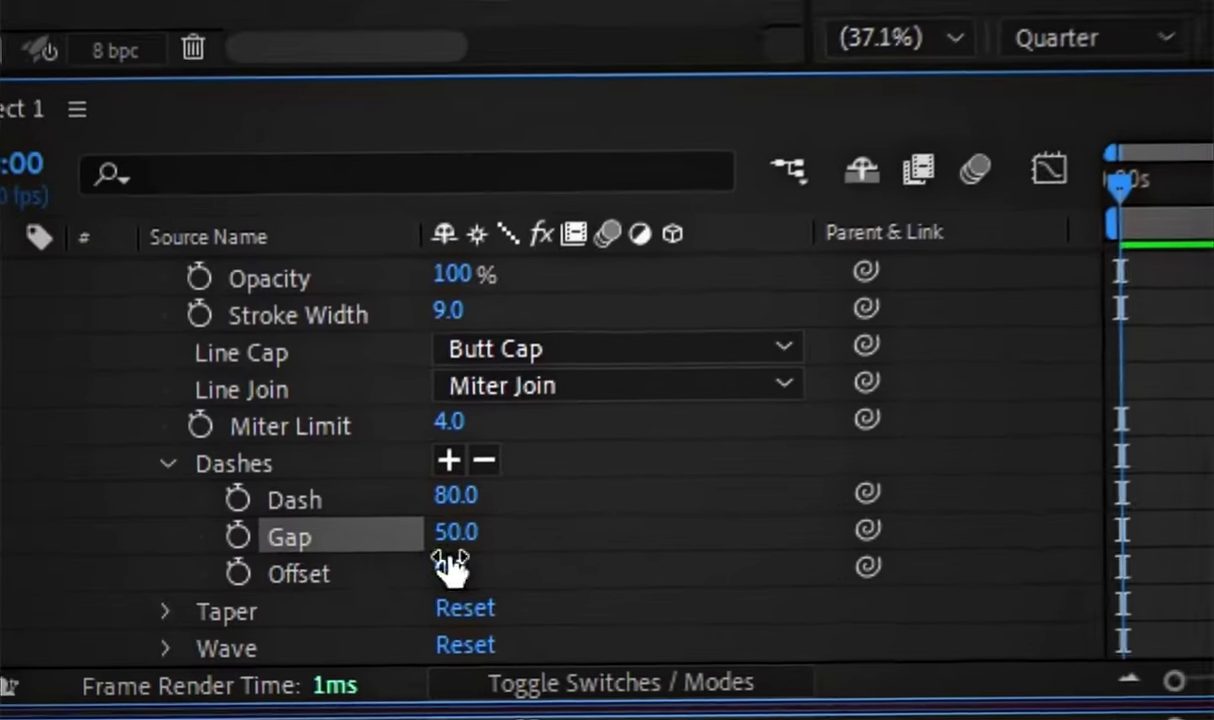
Step: Keyframe the dash Offset from 93 at about 2s to 639 at about 9s
drag(450, 567, 699, 569)
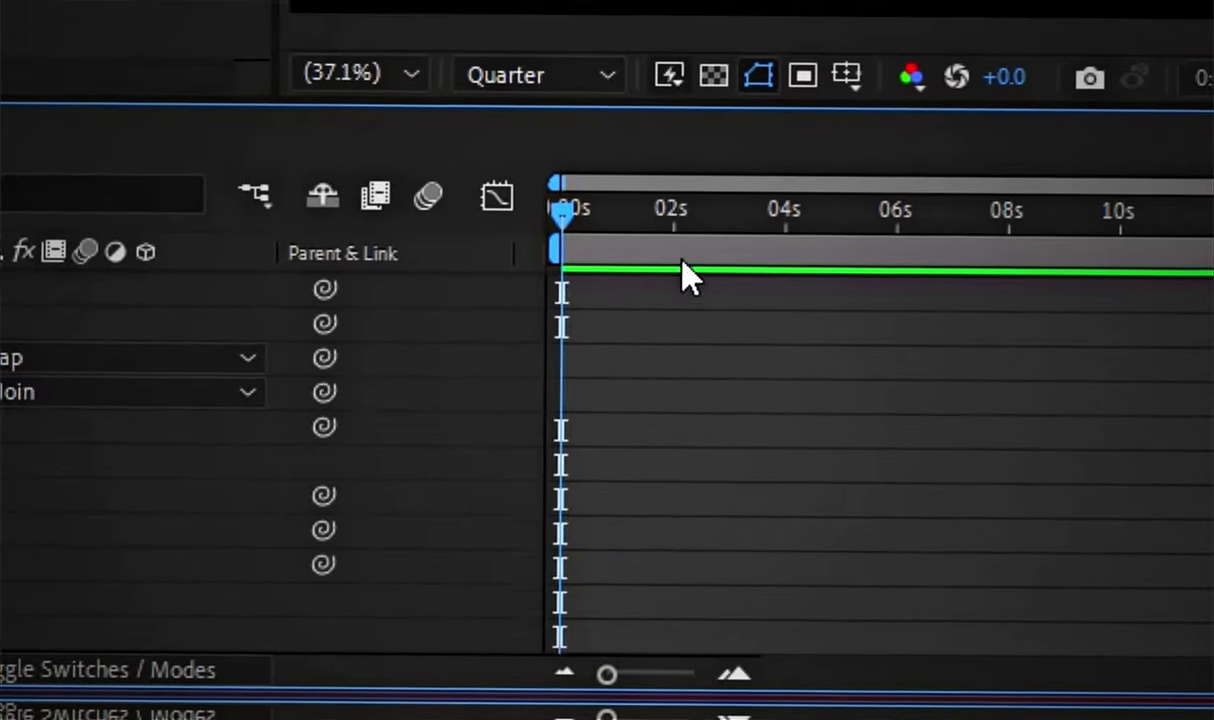
click(685, 271)
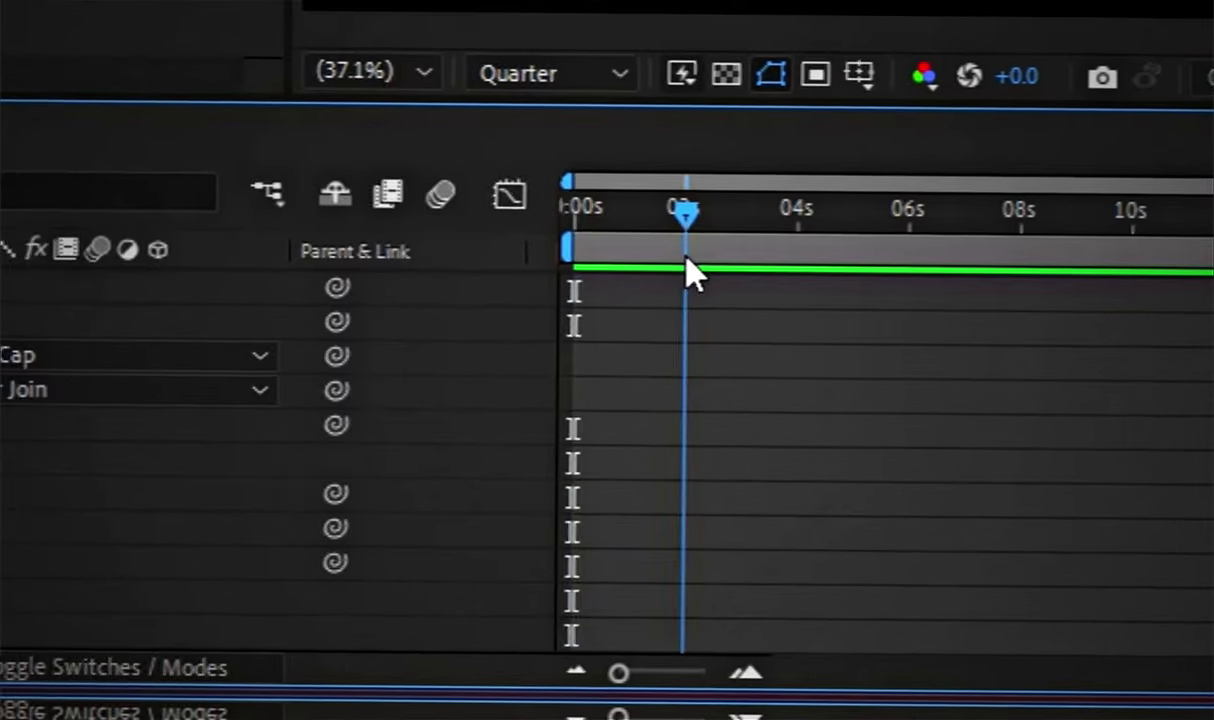
click(355, 576)
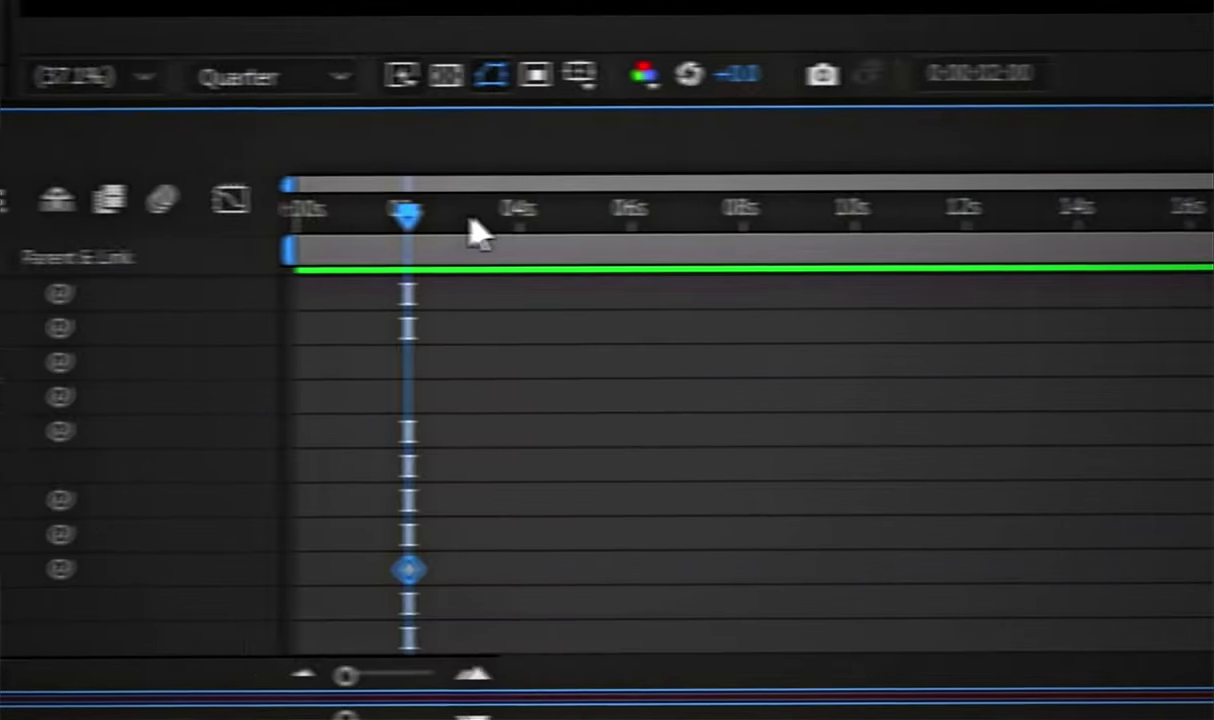
drag(478, 232, 797, 238)
drag(433, 569, 700, 569)
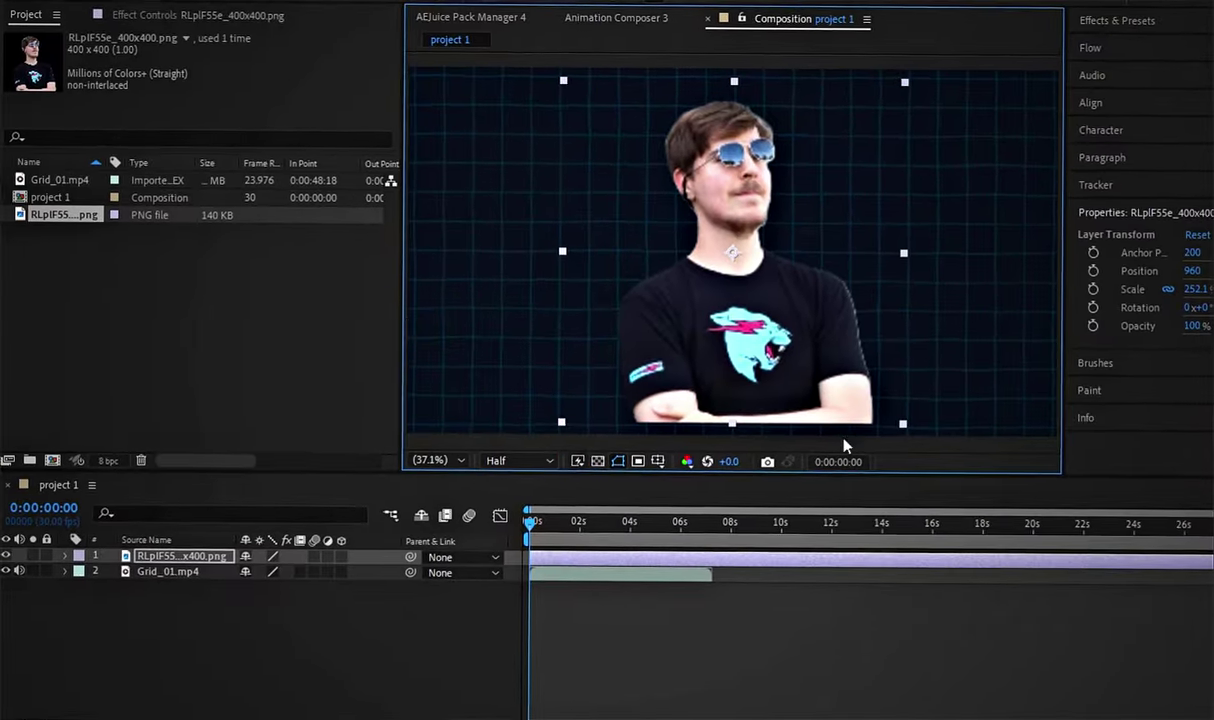
Step: Select the person PNG layer and nudge its position slightly
click(846, 436)
drag(794, 406, 790, 397)
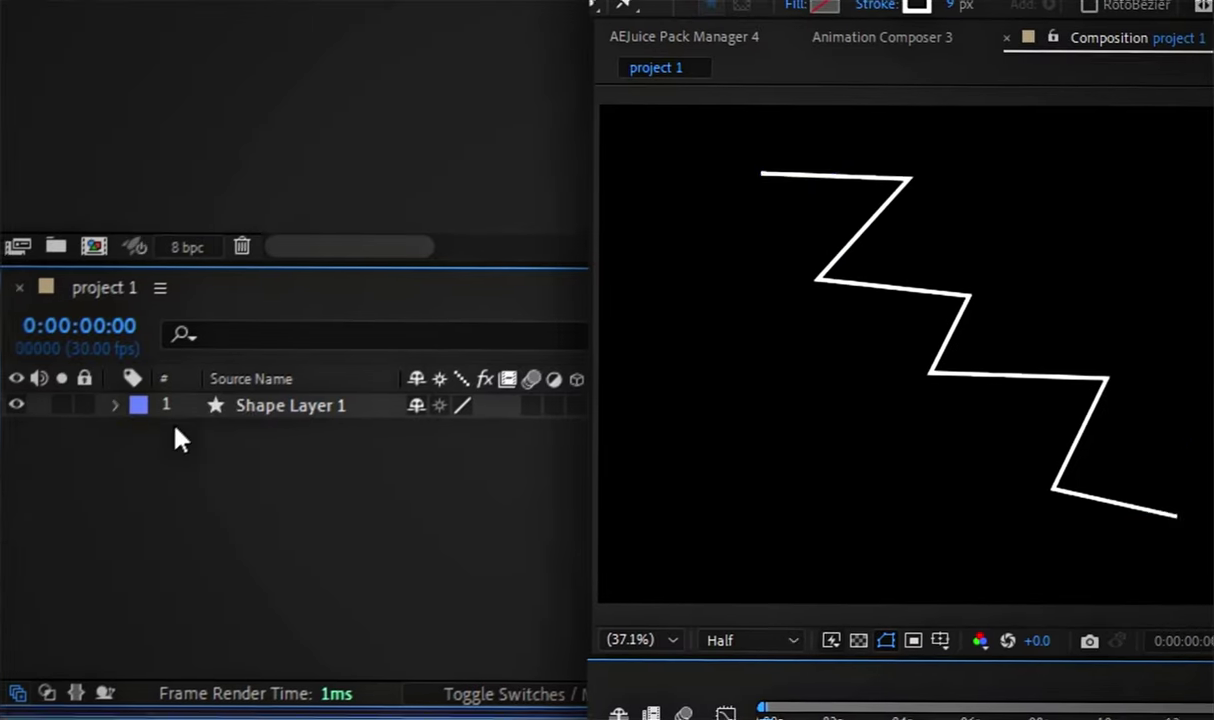
Step: Add Trim Paths to the zigzag shape layer and show its properties
click(114, 398)
click(413, 427)
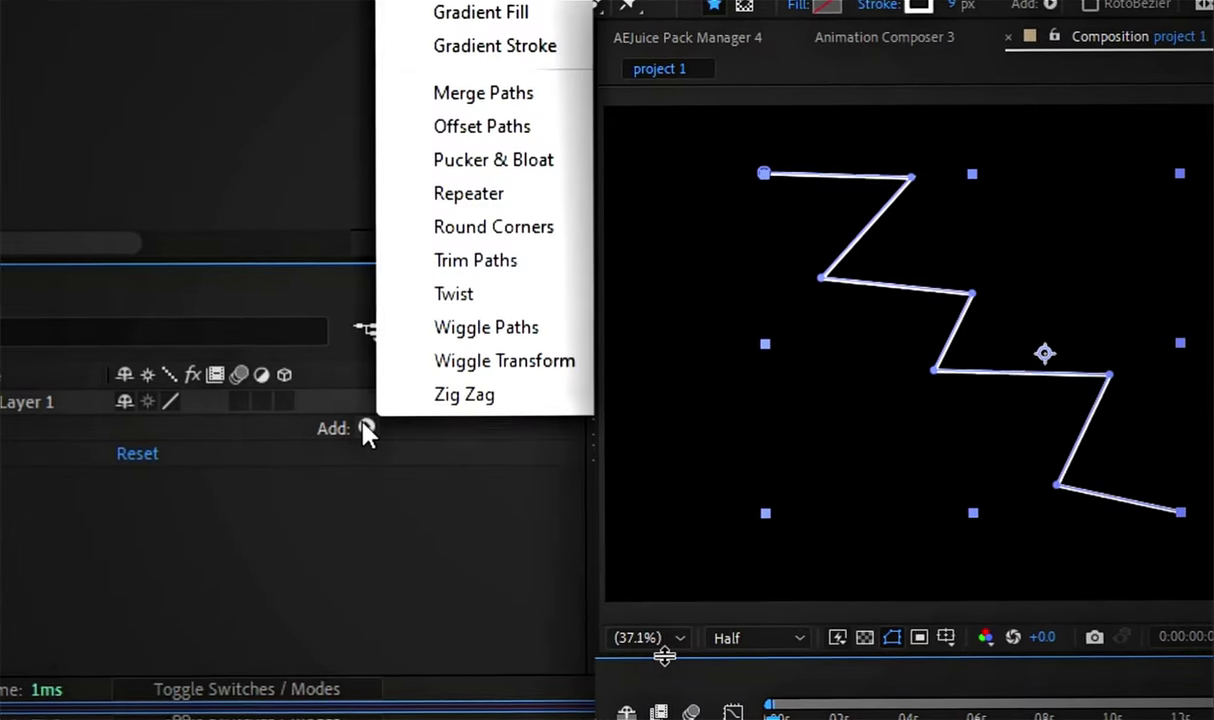
click(500, 262)
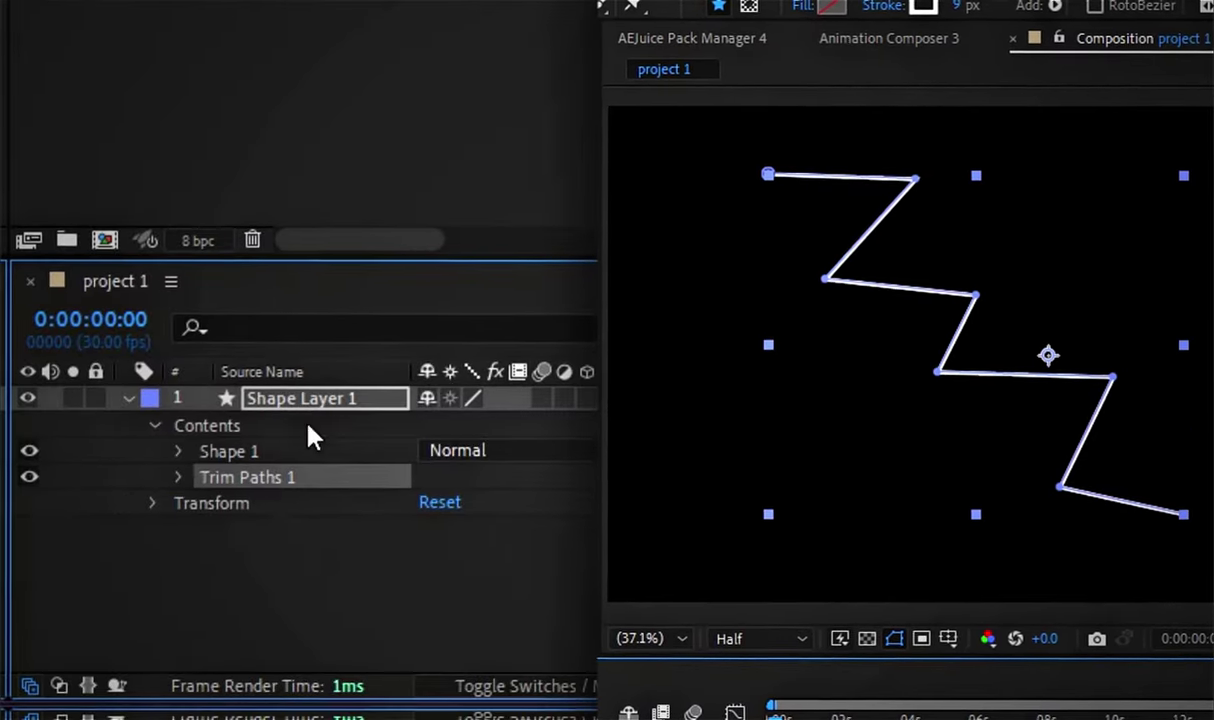
click(179, 478)
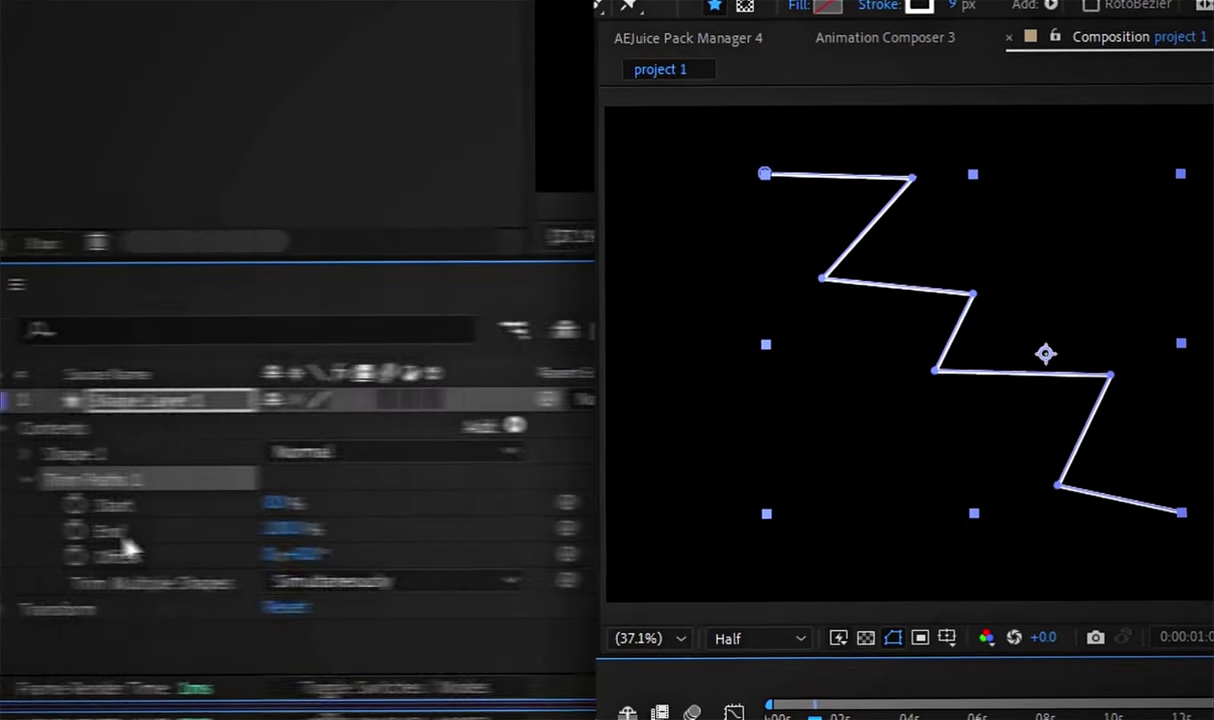
Step: Keyframe trim End and Start so the bolt draws on and off, then select all keyframes
drag(432, 528, 403, 529)
click(228, 528)
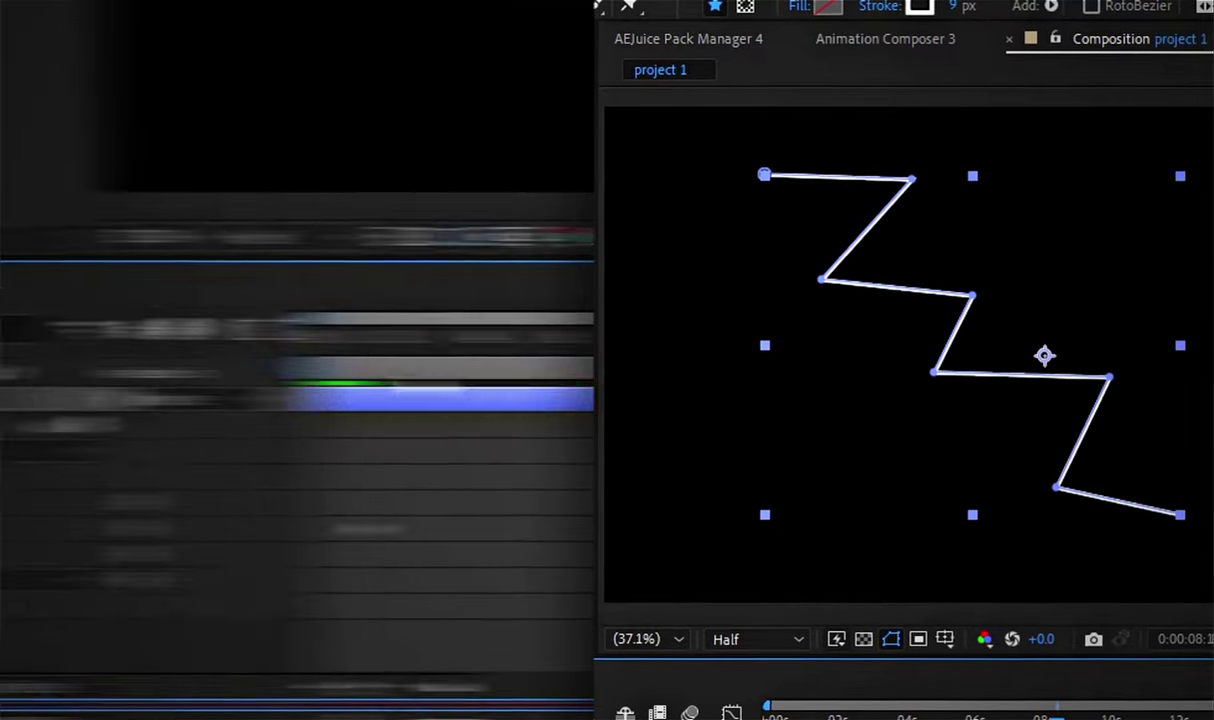
click(125, 328)
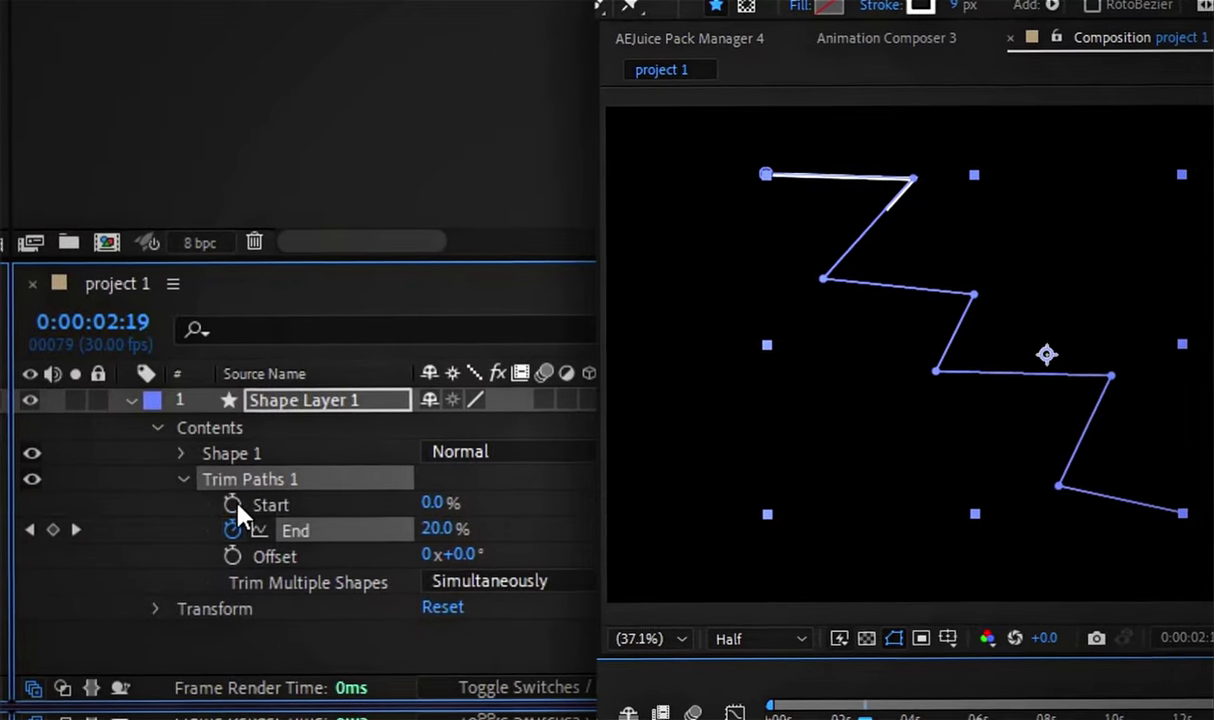
click(235, 503)
drag(207, 338, 456, 420)
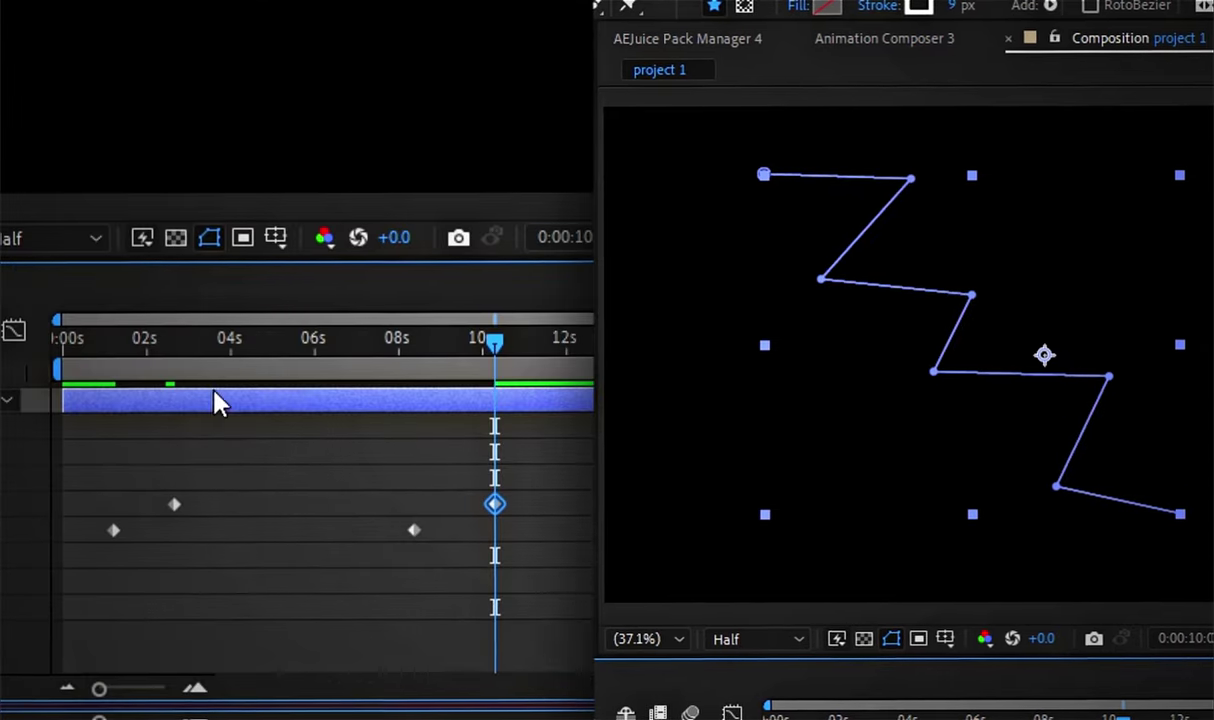
drag(165, 338, 112, 430)
drag(89, 553, 534, 504)
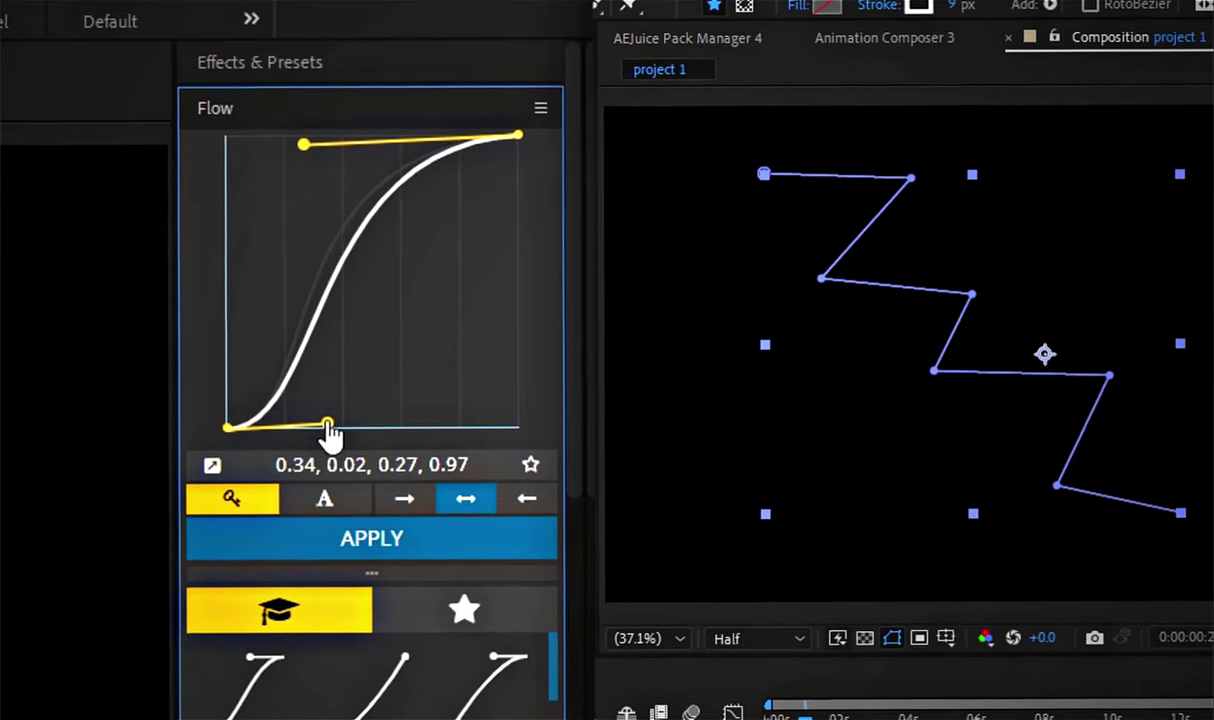
Step: Apply an easing curve from Flow to the trim keyframes and preview
drag(383, 432, 386, 420)
click(372, 553)
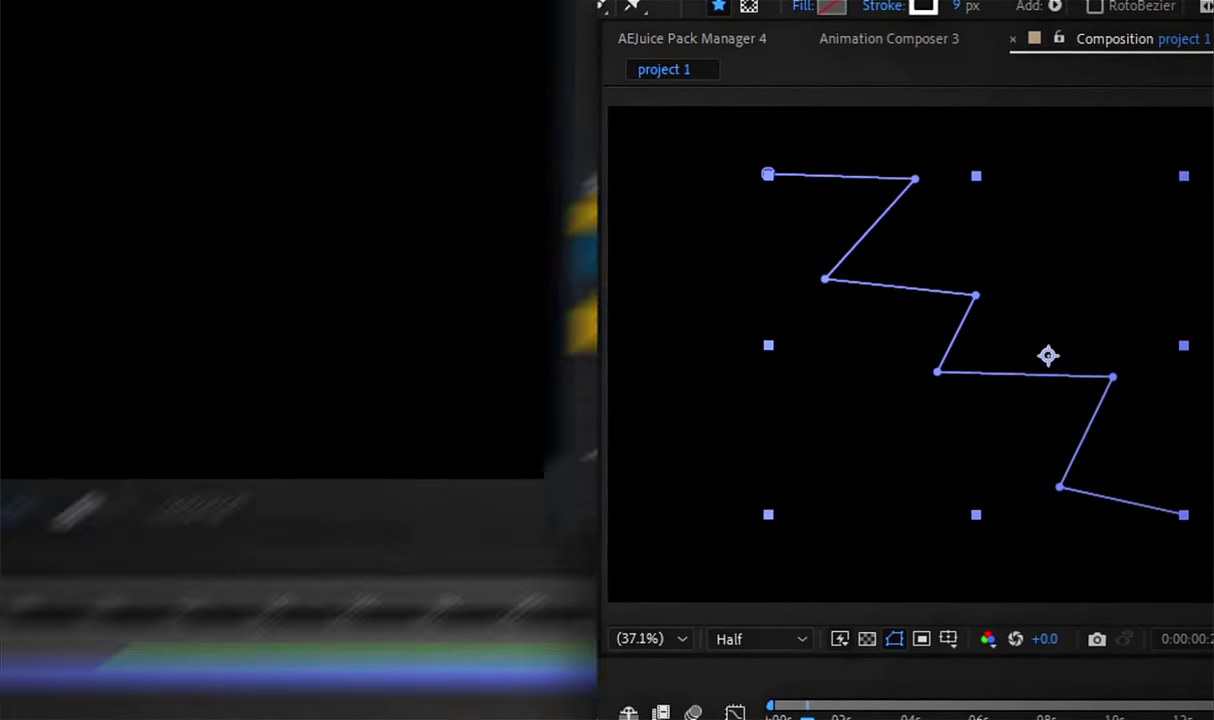
click(103, 461)
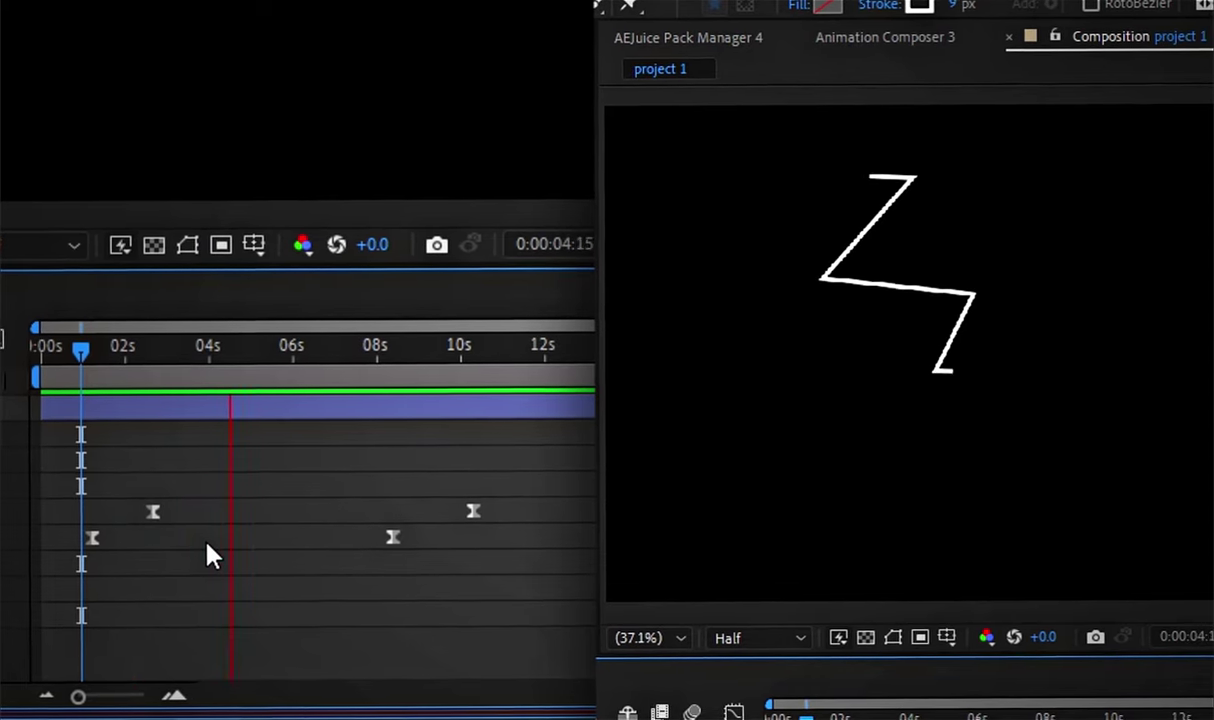
click(108, 415)
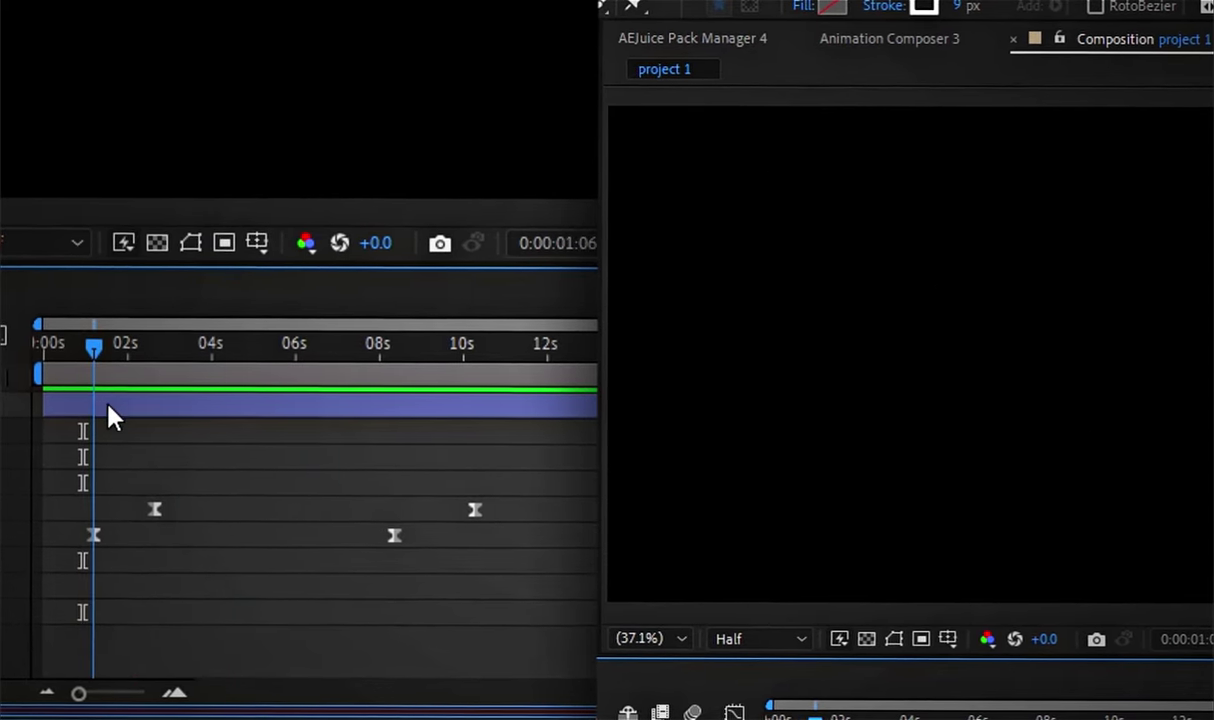
Step: Scale the four trim keyframes closer together to speed up the bolt
drag(510, 525, 74, 558)
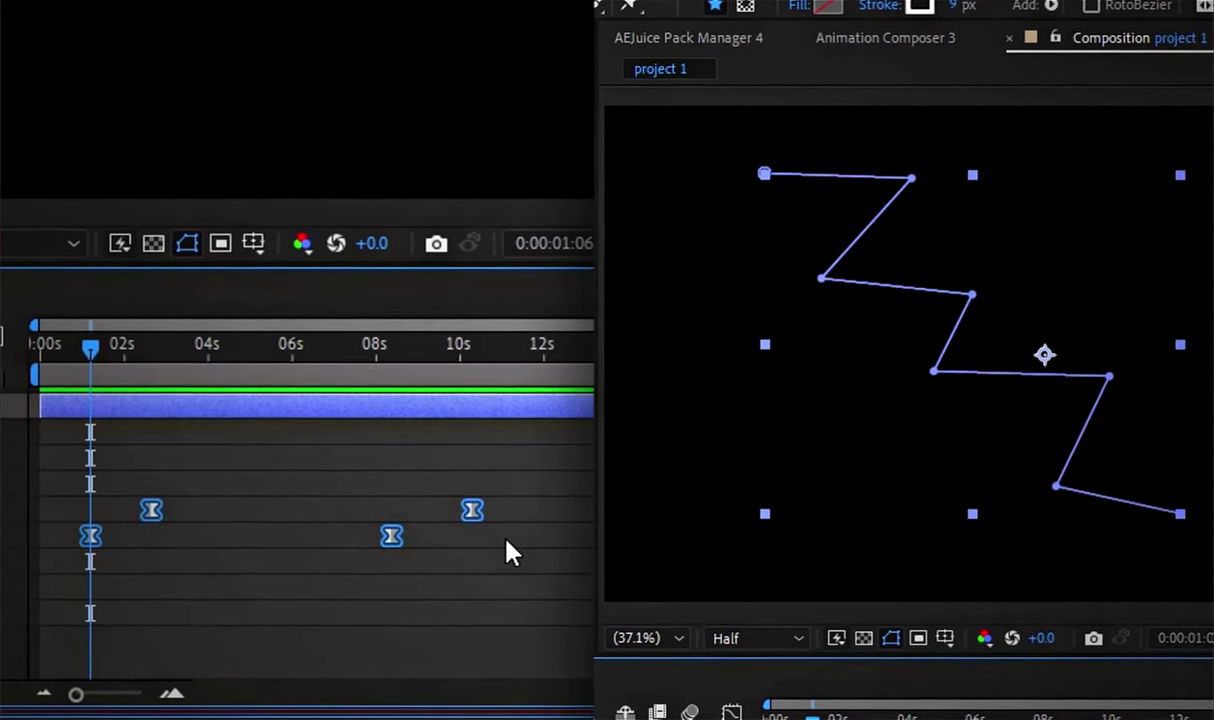
drag(483, 514, 252, 545)
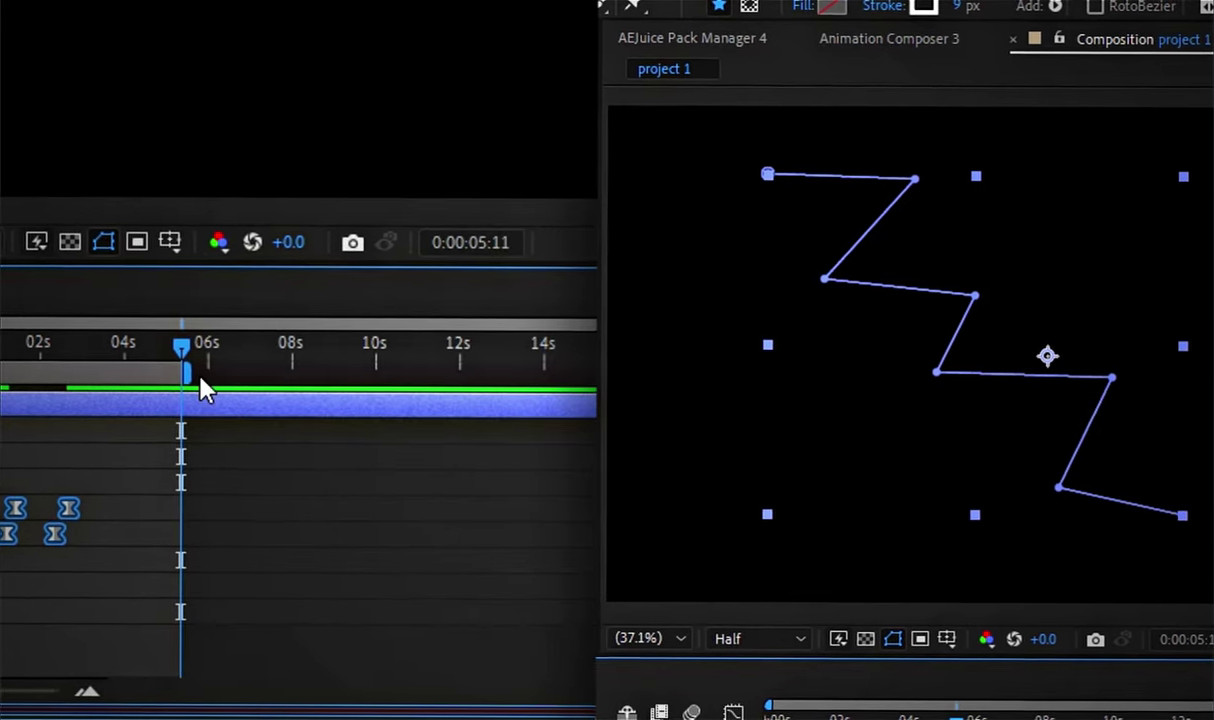
drag(590, 495, 265, 567)
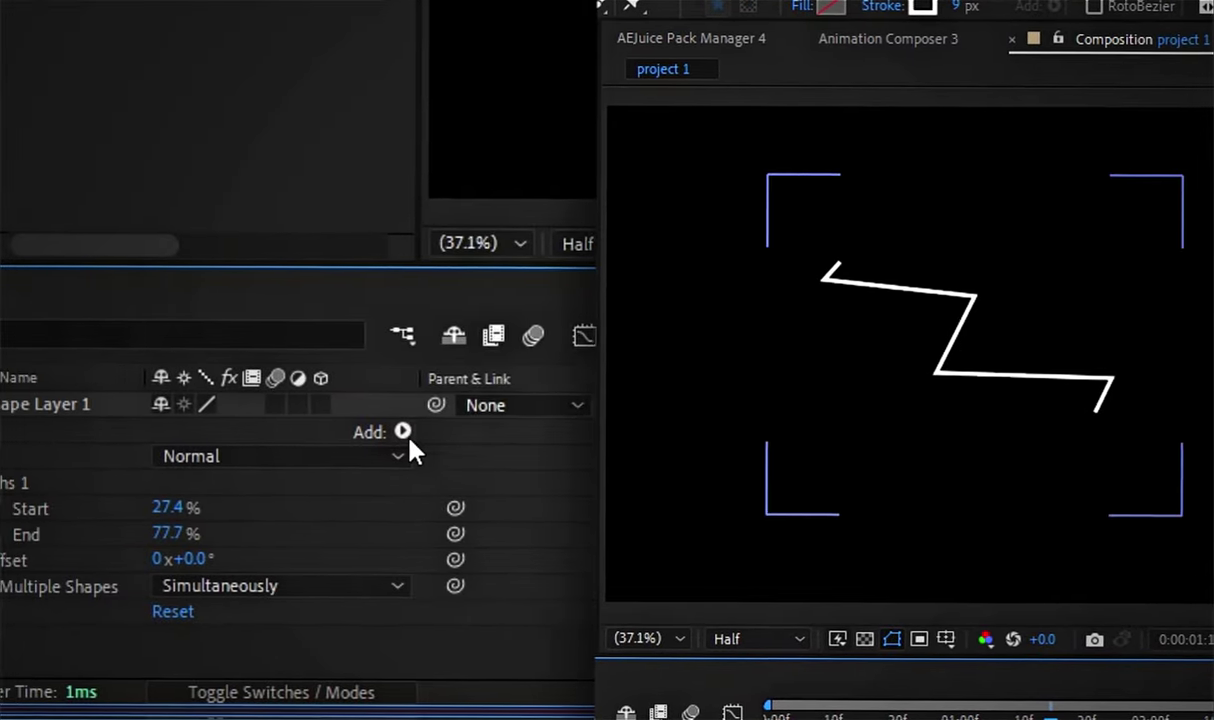
Step: Add Wiggle Paths to the bolt with Detail 21
click(403, 435)
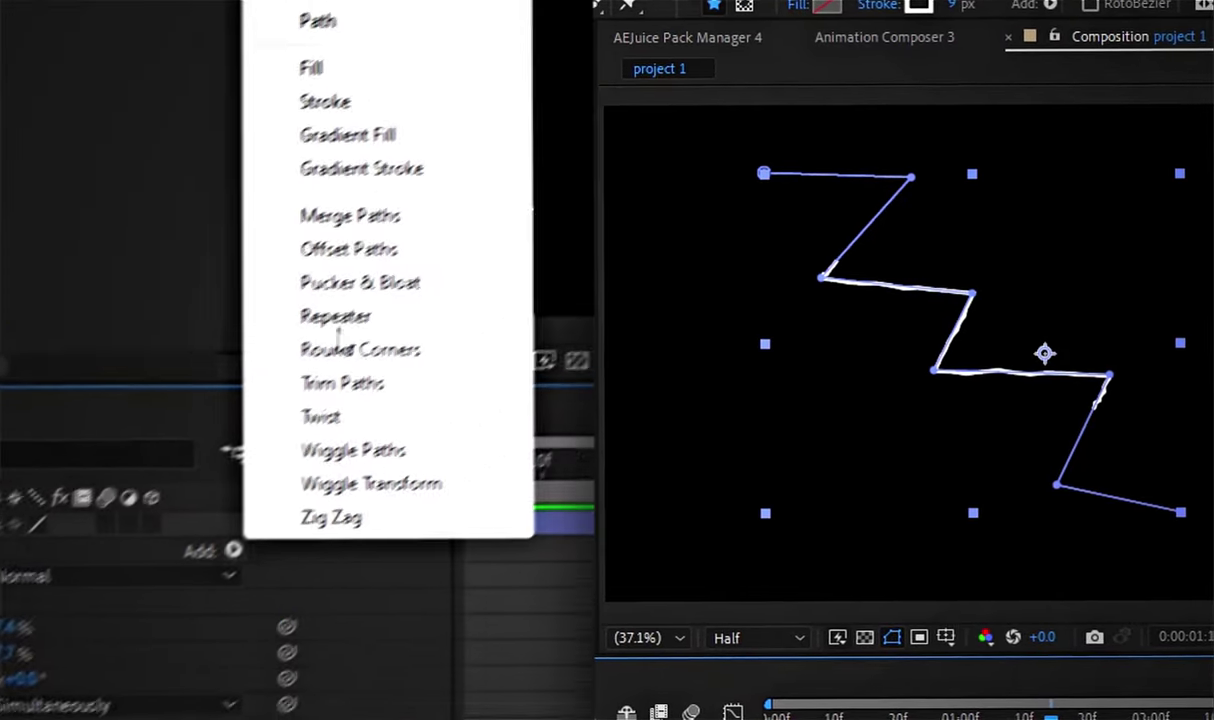
click(523, 333)
click(45, 620)
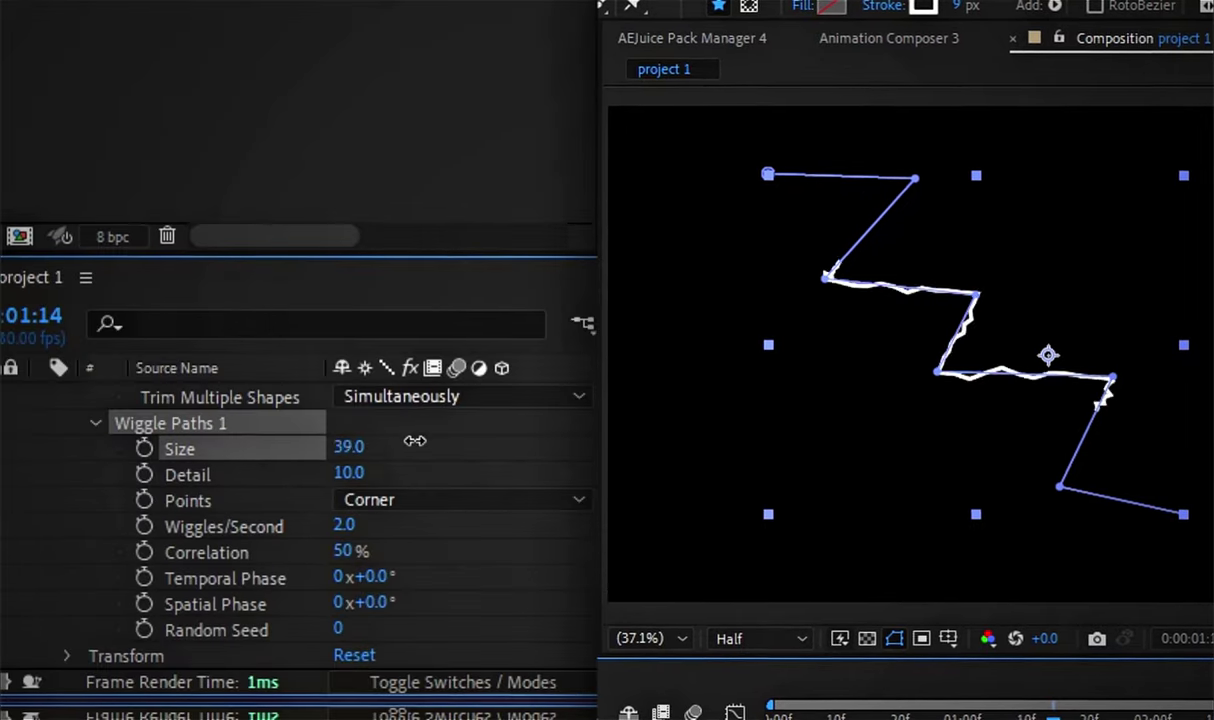
mouse_move(348, 473)
mouse_down()
mouse_move(362, 469)
mouse_move(350, 470)
mouse_move(360, 484)
mouse_up()
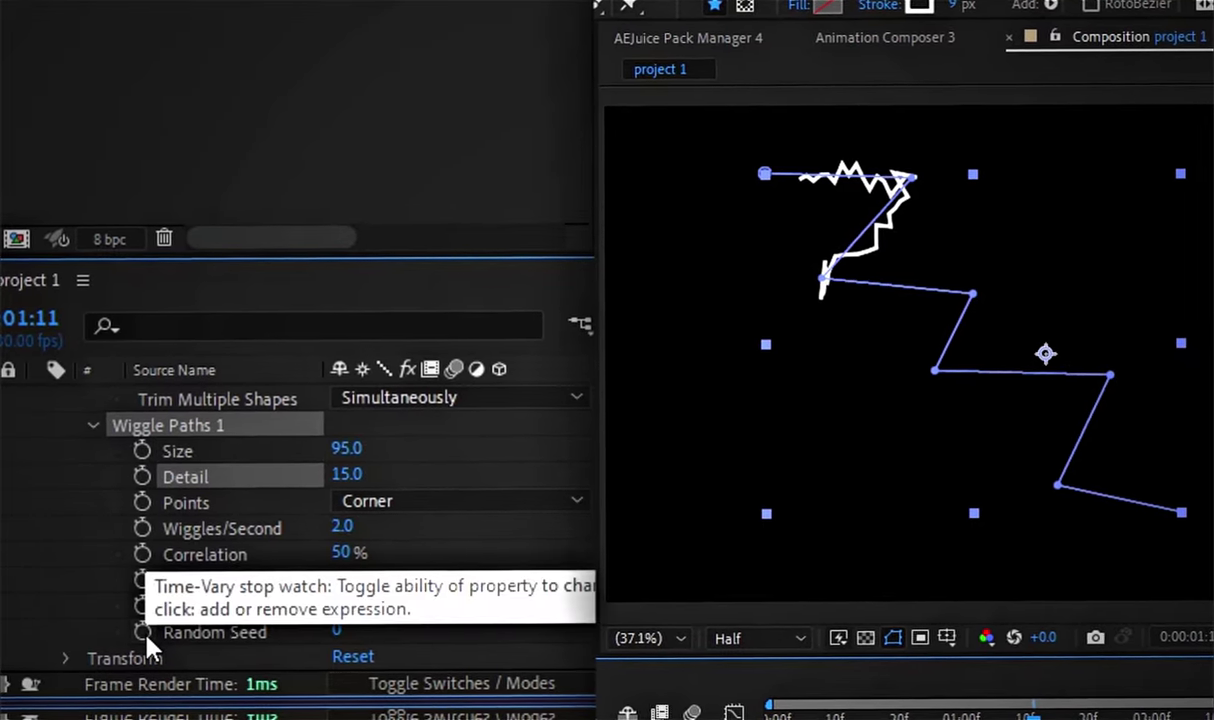
Step: Give the wiggle Random Seed a time*20 expression
alt+click(144, 630)
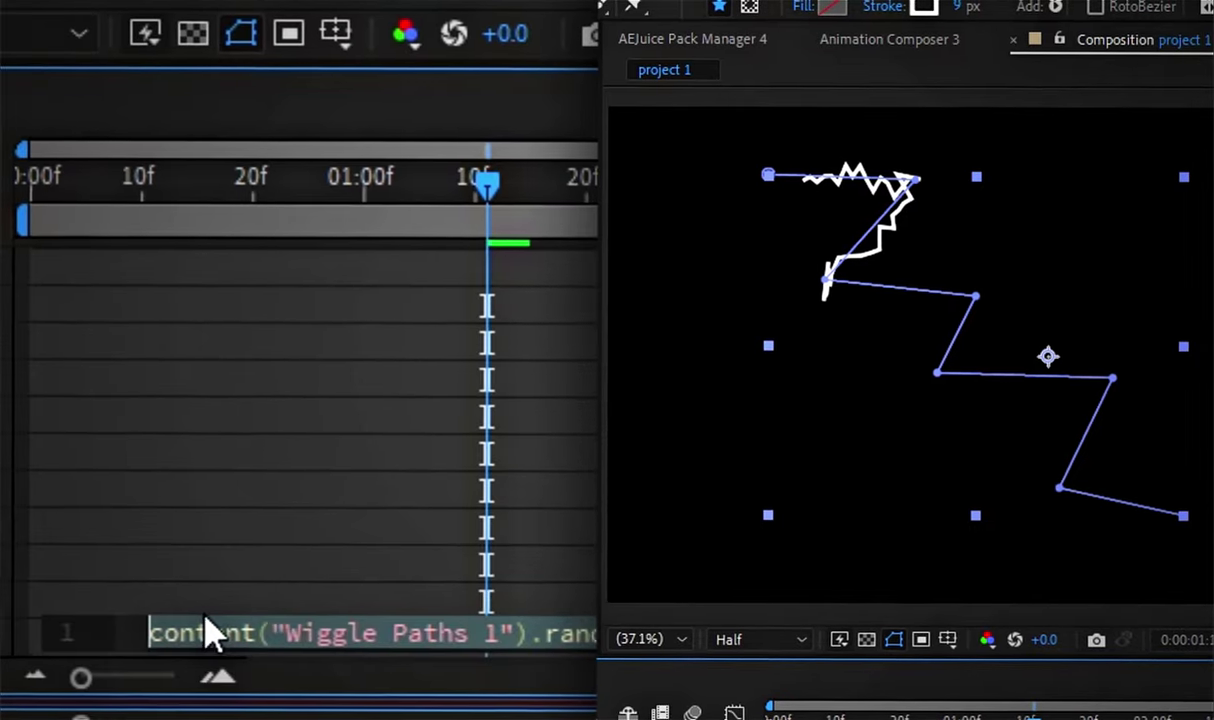
text(time)
key(Escape)
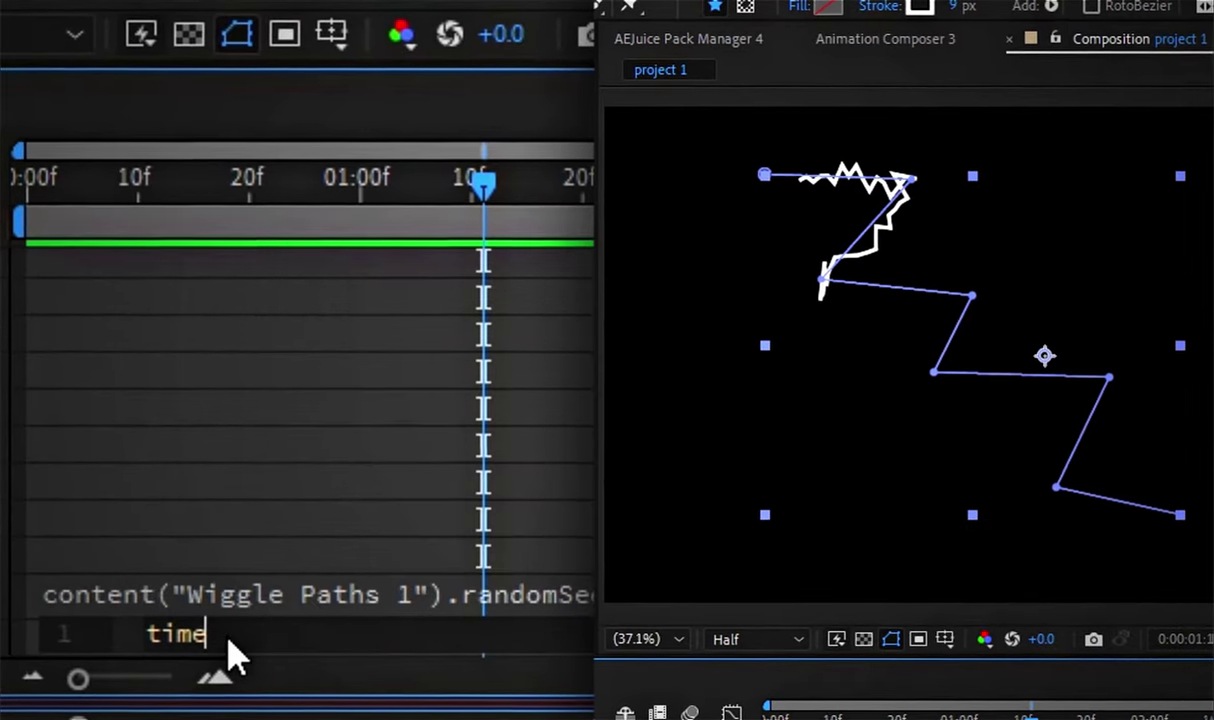
text(*20)
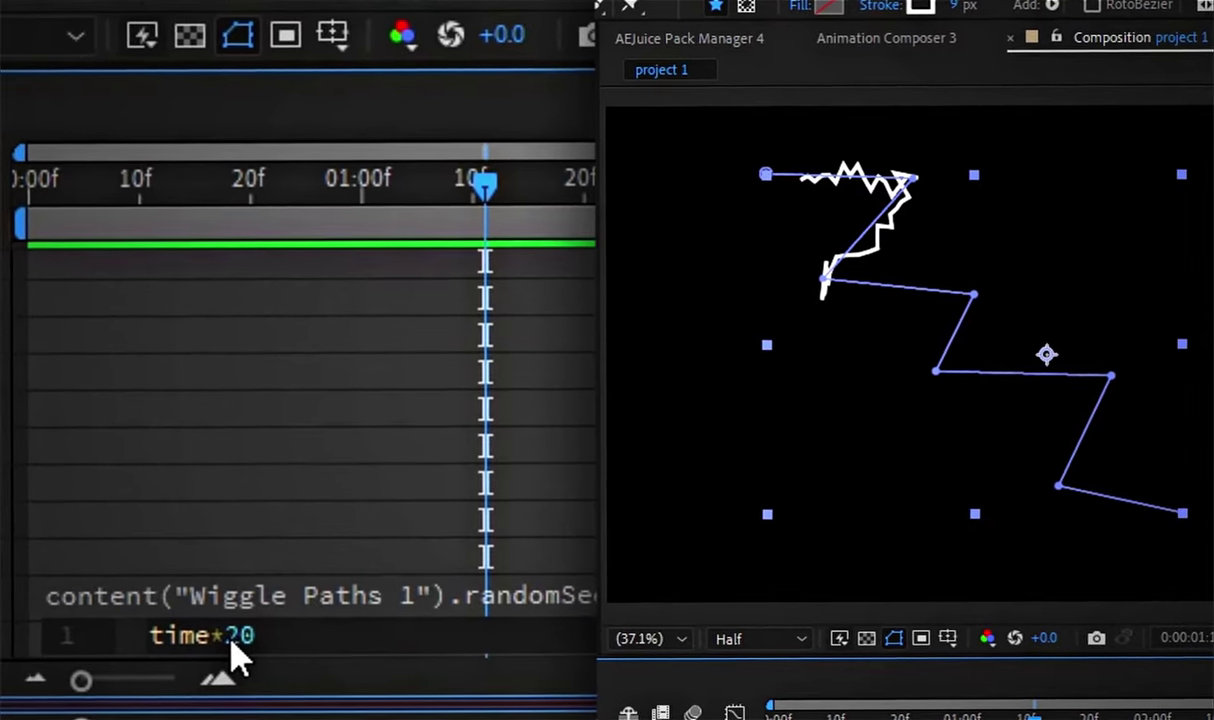
click(502, 287)
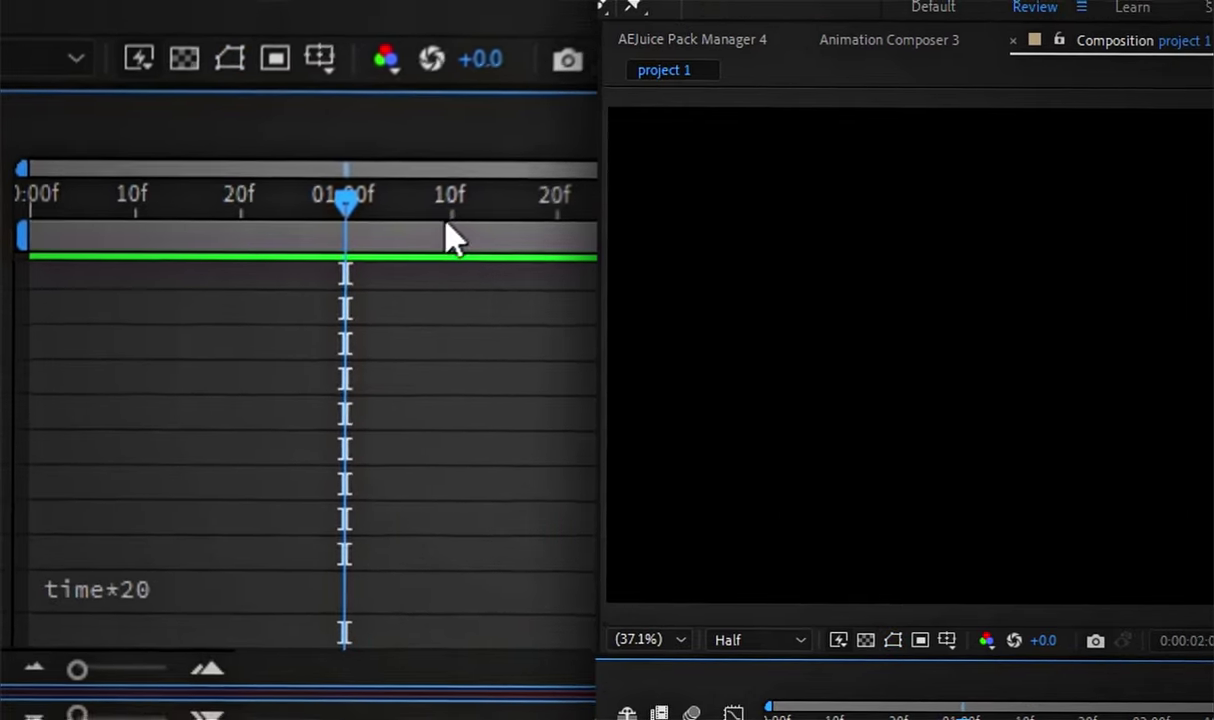
click(447, 237)
Step: Apply Roughen Edges to Shape Layer 1 with Edge Type Spiky
click(327, 375)
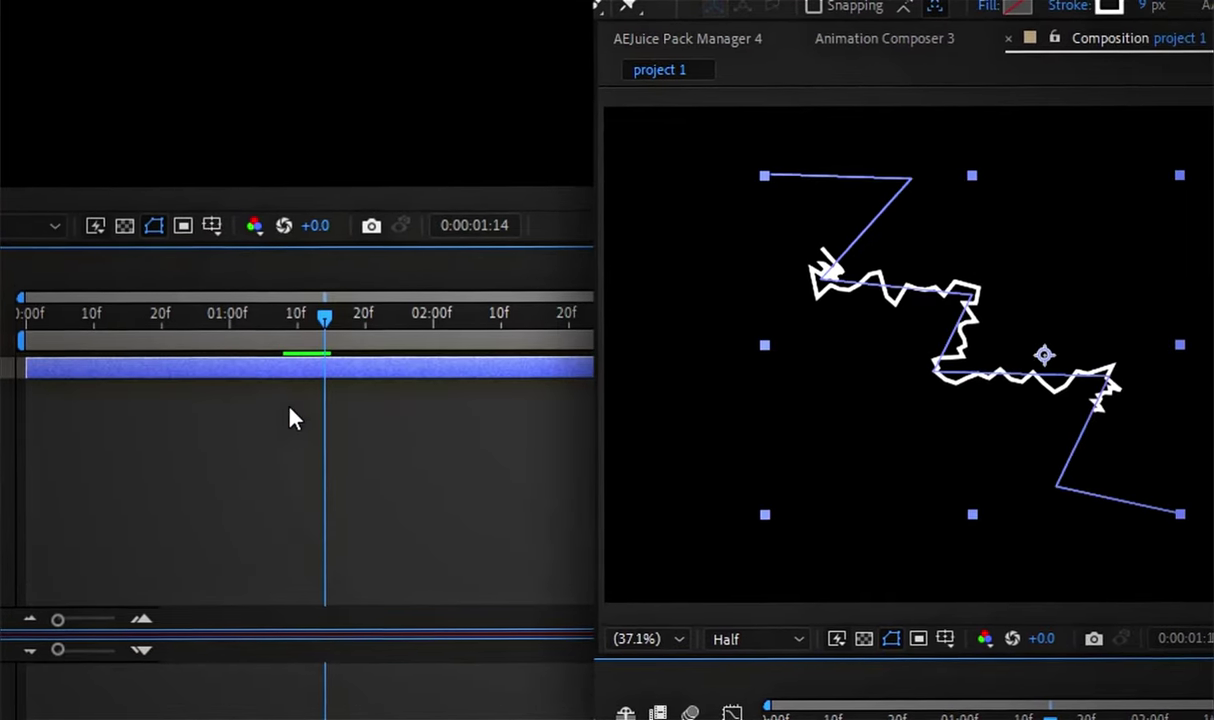
key(ctrl+space)
text(rou)
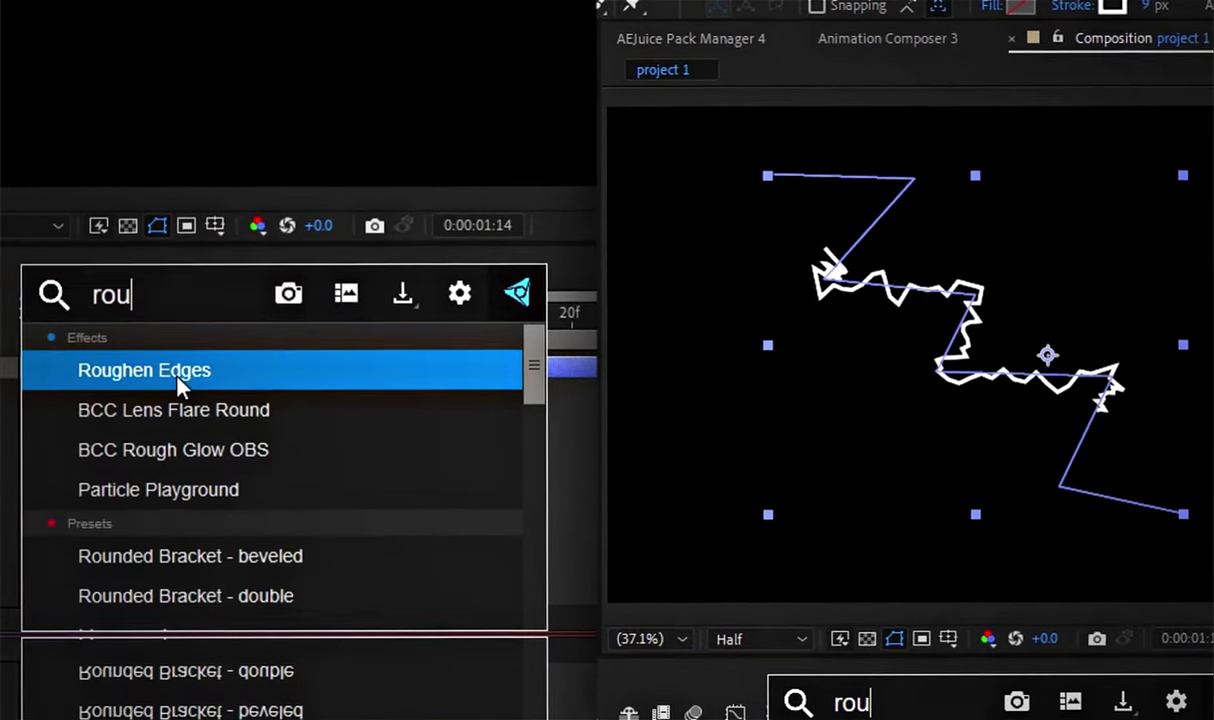
click(180, 370)
click(350, 130)
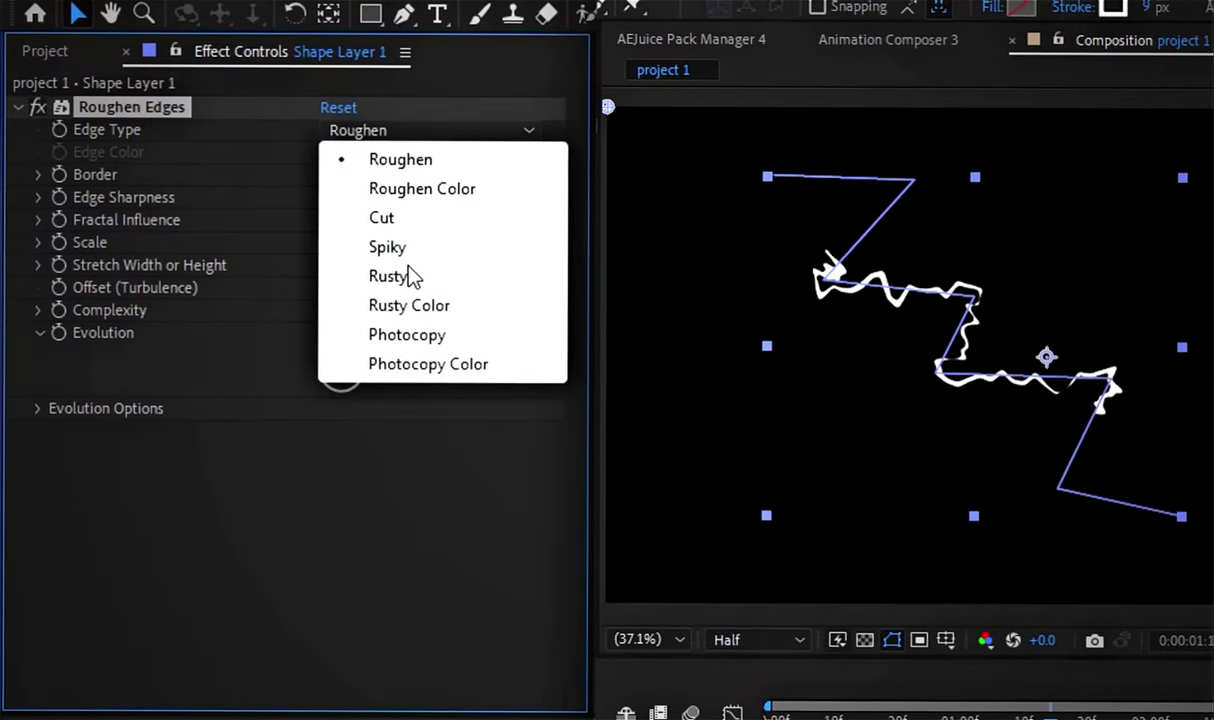
click(390, 247)
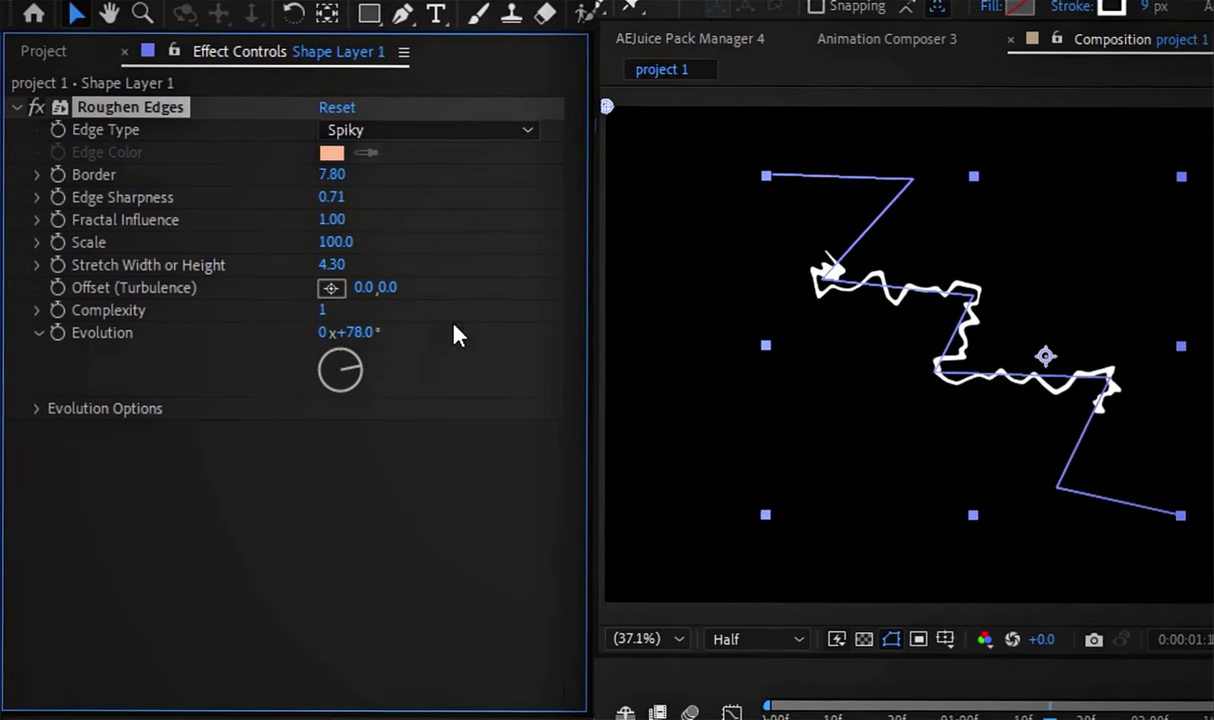
Step: Add Turbulent Displace with Amount 107
key(ctrl+space)
text(t)
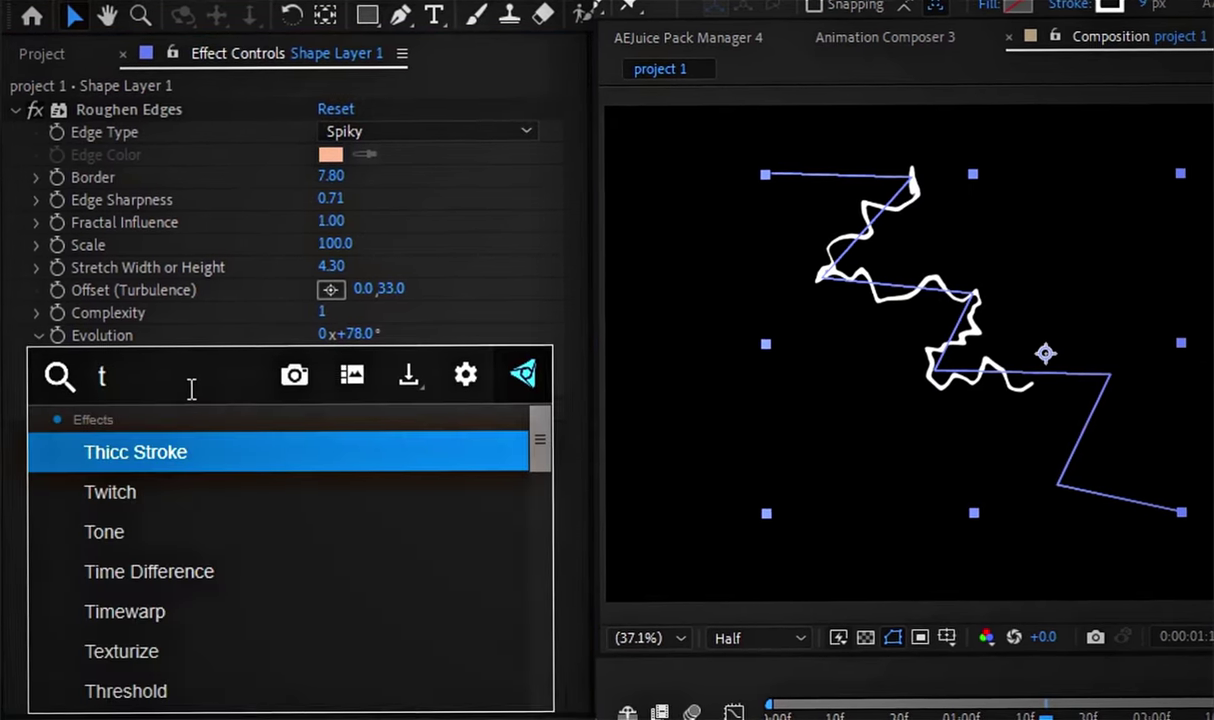
text(u)
click(180, 431)
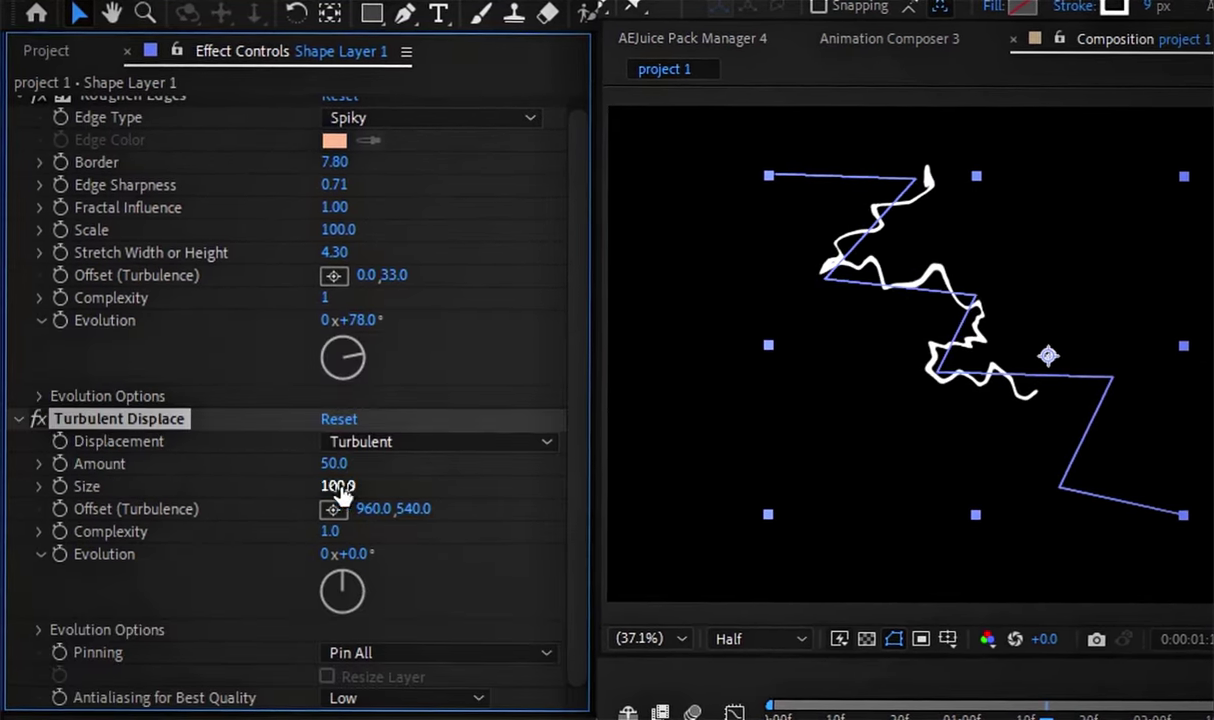
drag(337, 468, 416, 474)
click(14, 107)
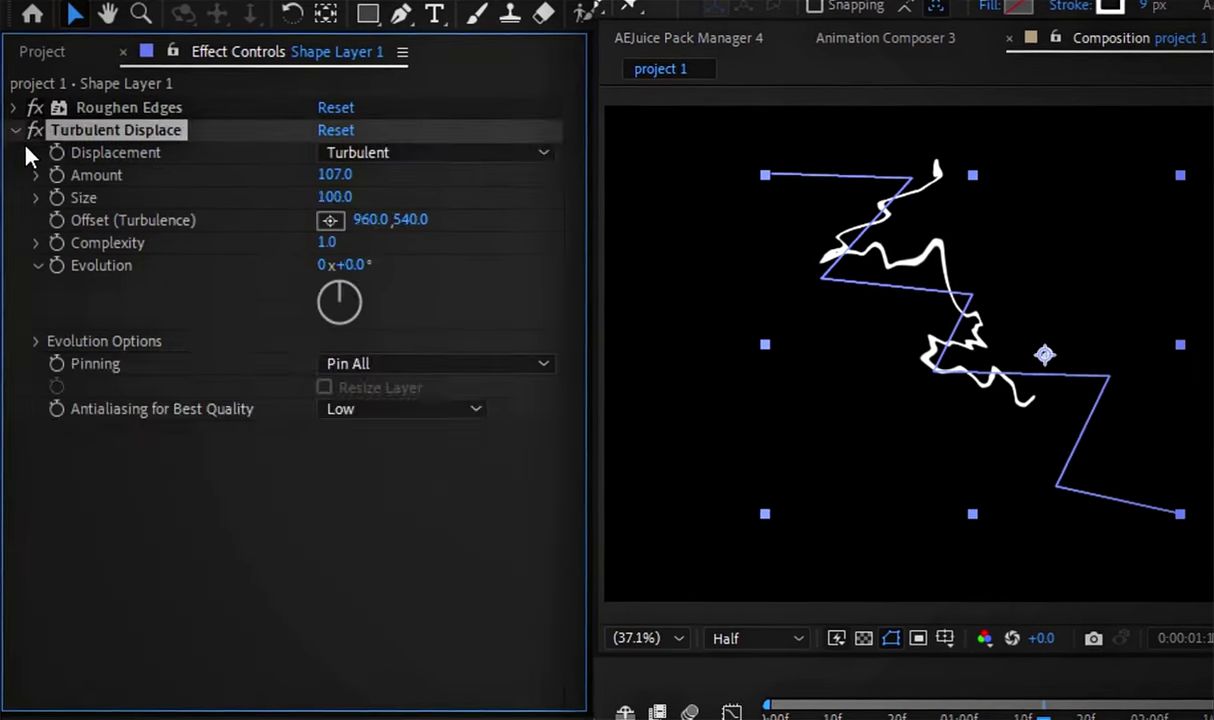
Step: Add the Wave Warp effect to the bolt
key(ctrl+space)
text(w)
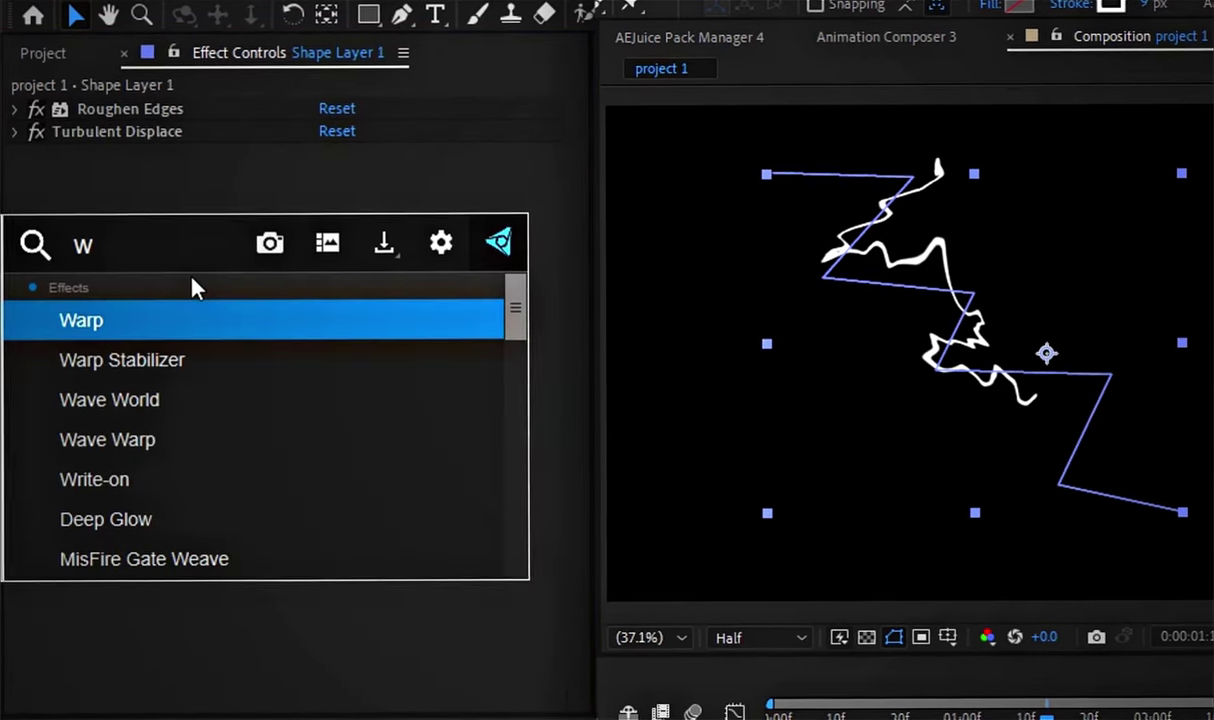
click(105, 440)
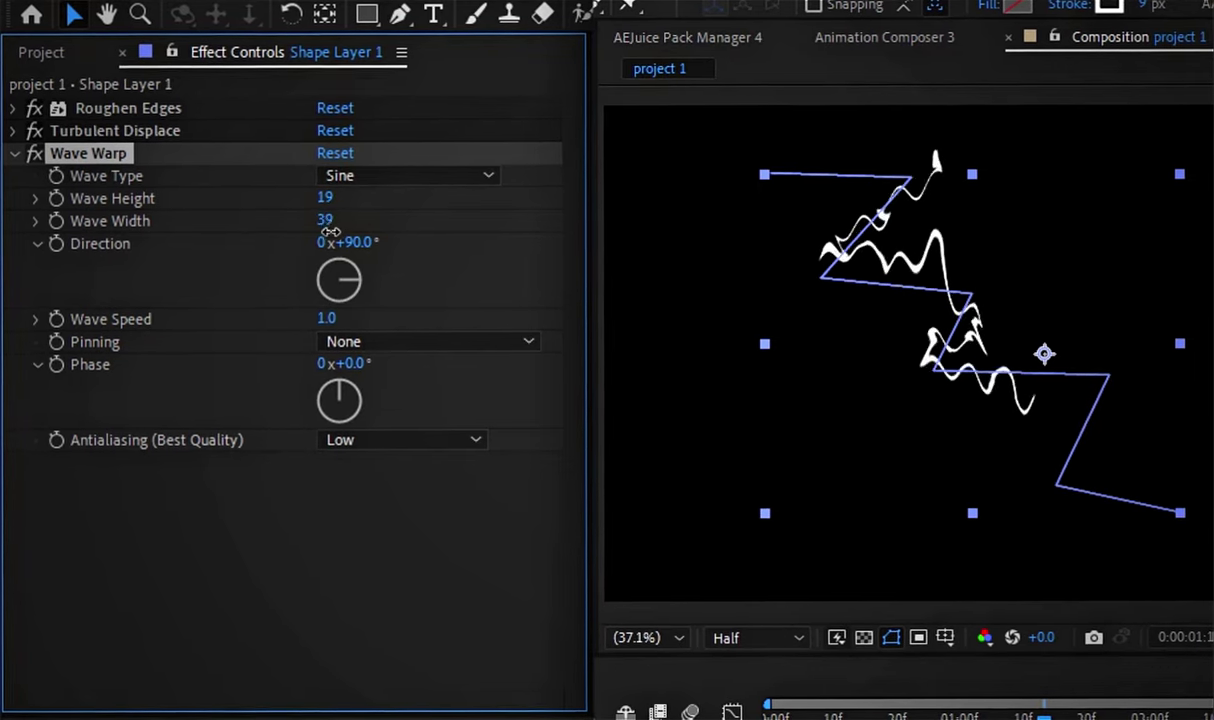
Step: Add a Glow using A & B colours with Color A set to cyan
click(17, 156)
key(ctrl+space)
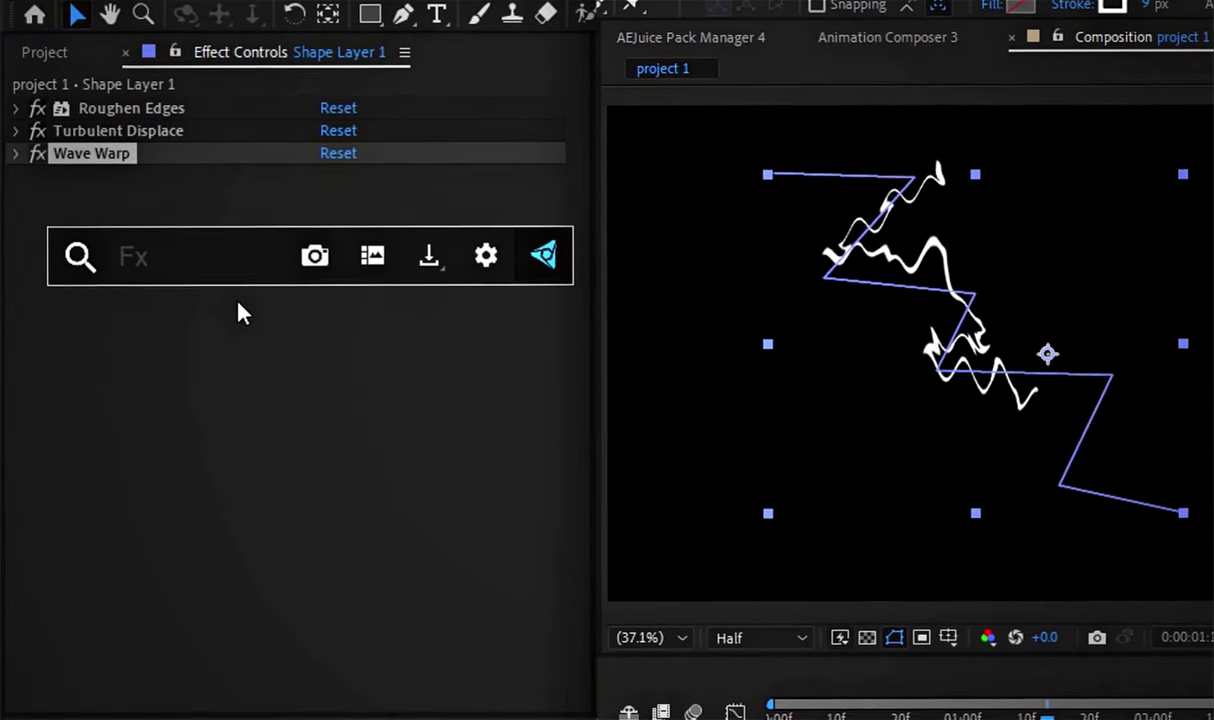
text(g)
click(140, 453)
mouse_move(333, 244)
mouse_down()
mouse_move(406, 244)
mouse_move(370, 244)
mouse_up()
click(415, 336)
click(432, 395)
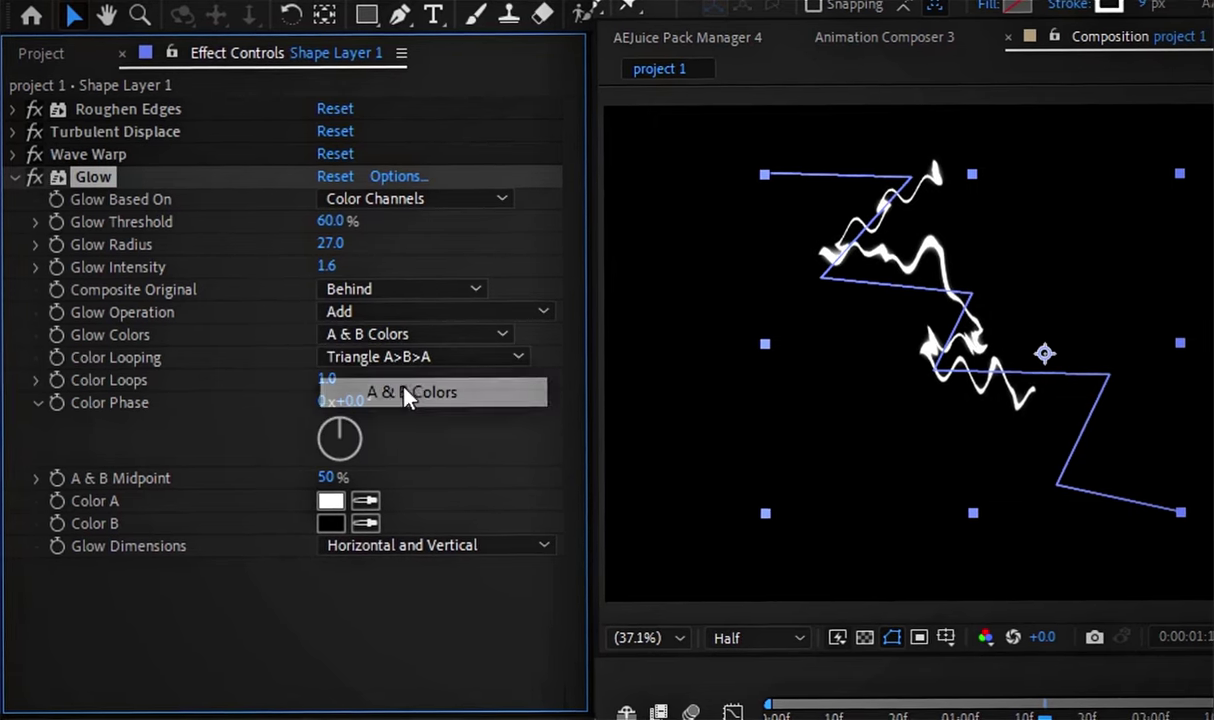
click(331, 499)
click(468, 316)
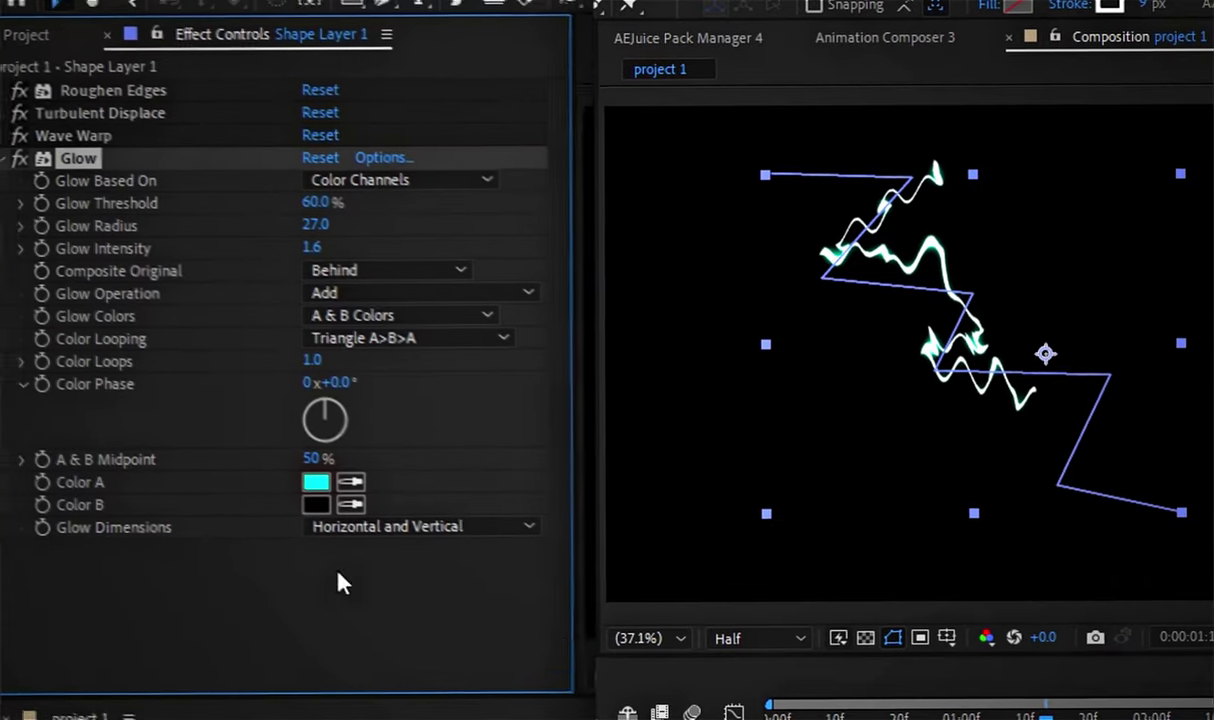
Step: Duplicate it as Glow 2 with radius 187, intensity 2.3 and threshold 5.5%
click(15, 163)
key(ctrl+d)
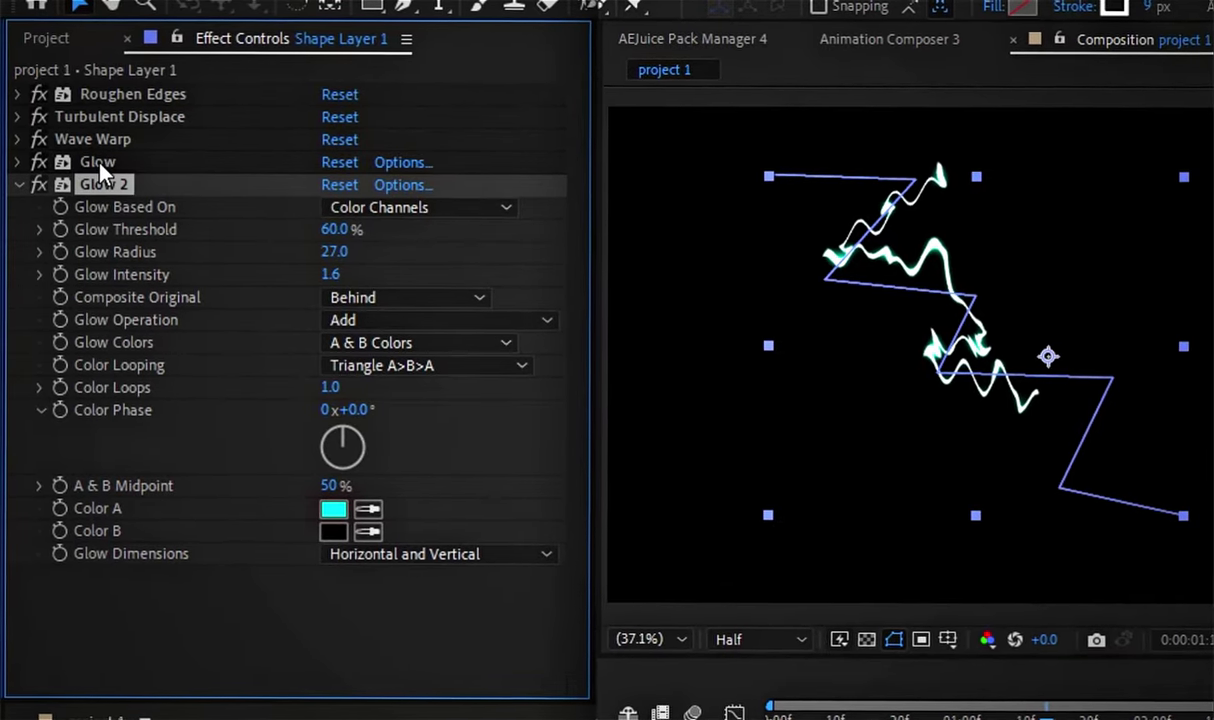
drag(333, 252, 524, 243)
drag(327, 273, 340, 273)
drag(333, 229, 128, 222)
click(330, 508)
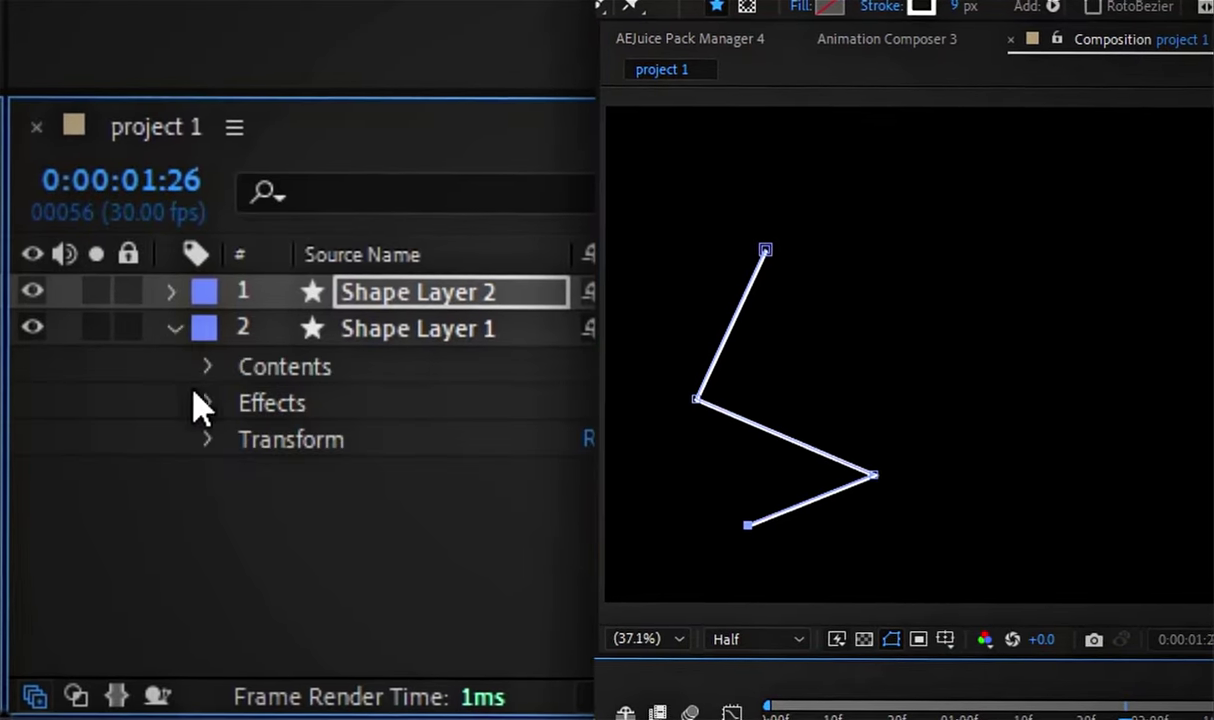
Step: Copy Trim Paths and Wiggle Paths from Shape Layer 1 onto Shape Layer 2, then scrub to preview
click(210, 368)
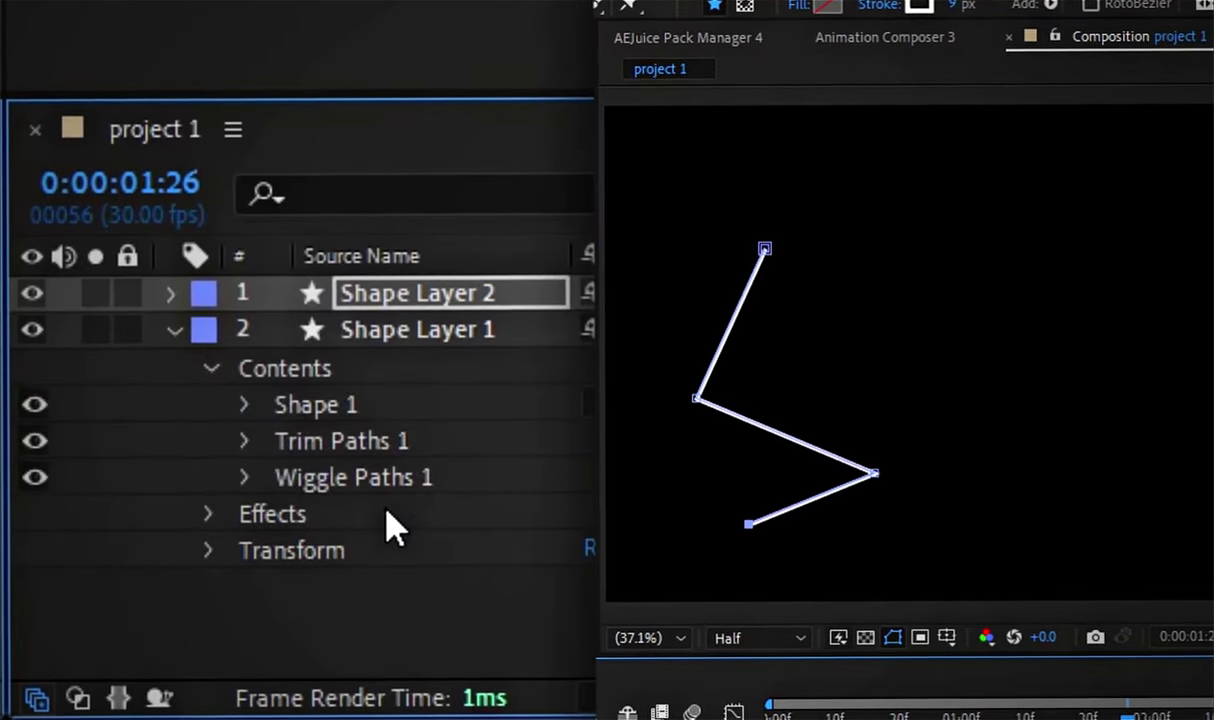
drag(393, 520, 377, 447)
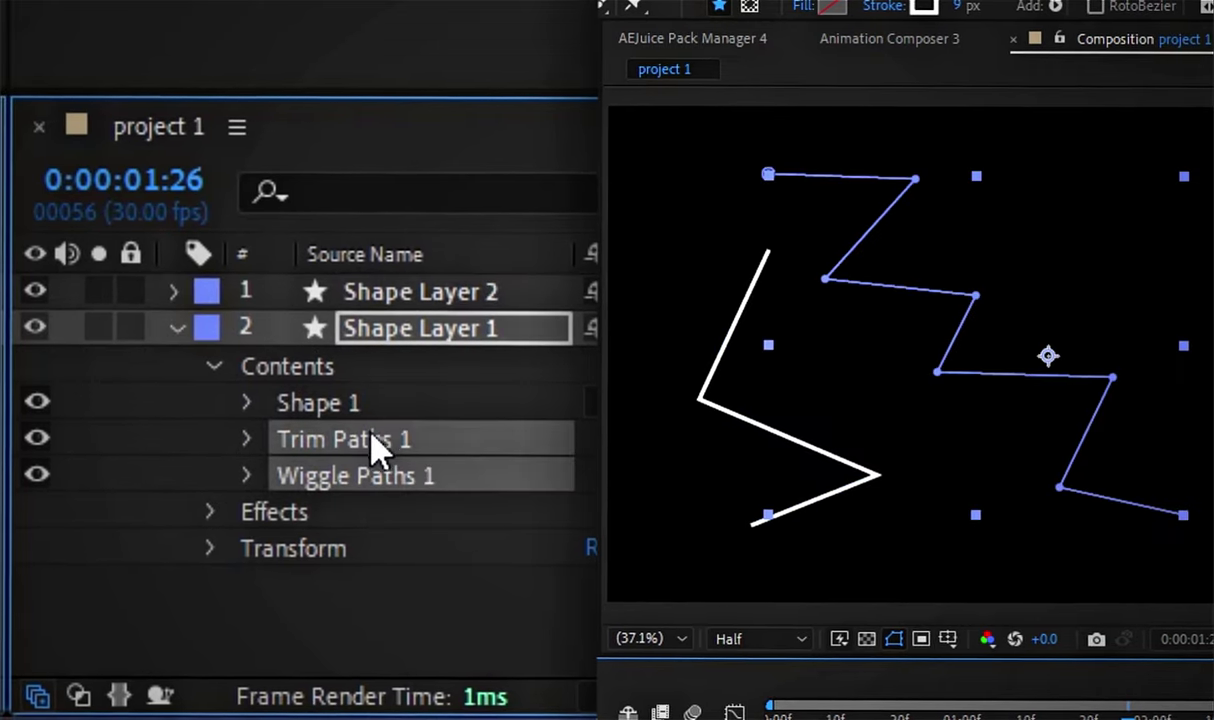
shift+click(305, 530)
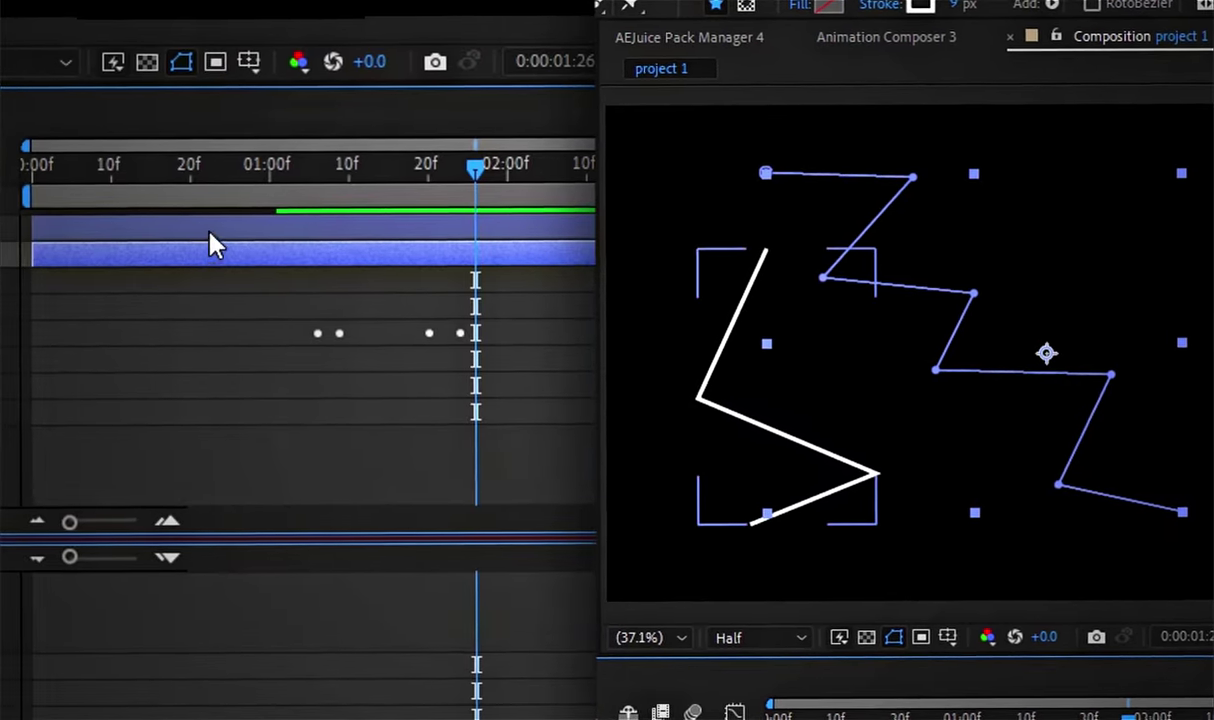
key(Delete)
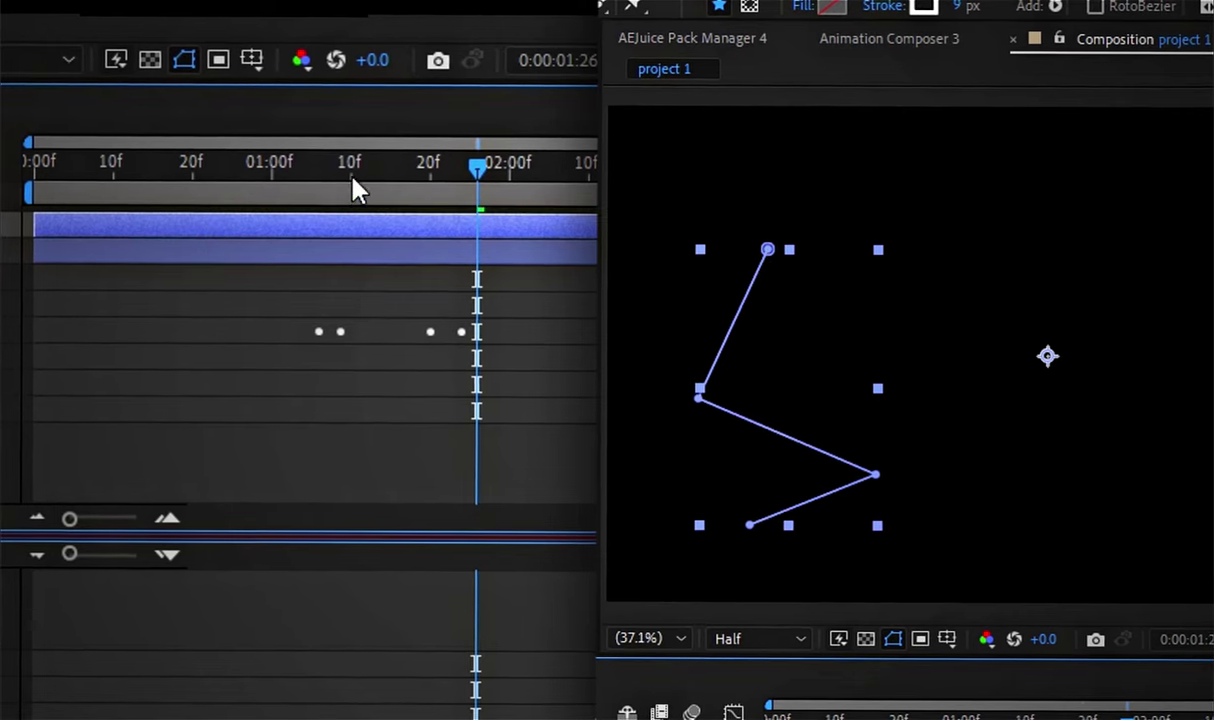
drag(355, 190, 555, 225)
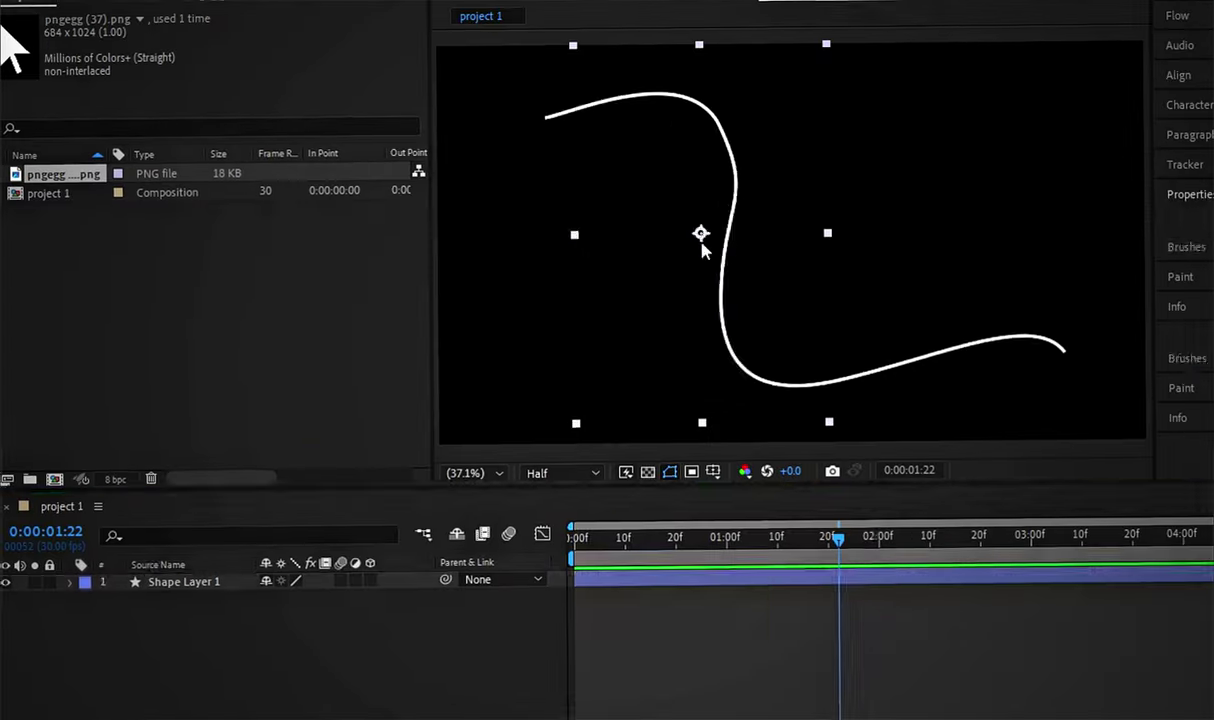
Step: Place the pngegg (37).png arrow in the comp and select Shape Layer 1's Path
mouse_move(105, 250)
mouse_down()
mouse_move(700, 245)
mouse_move(728, 262)
mouse_up()
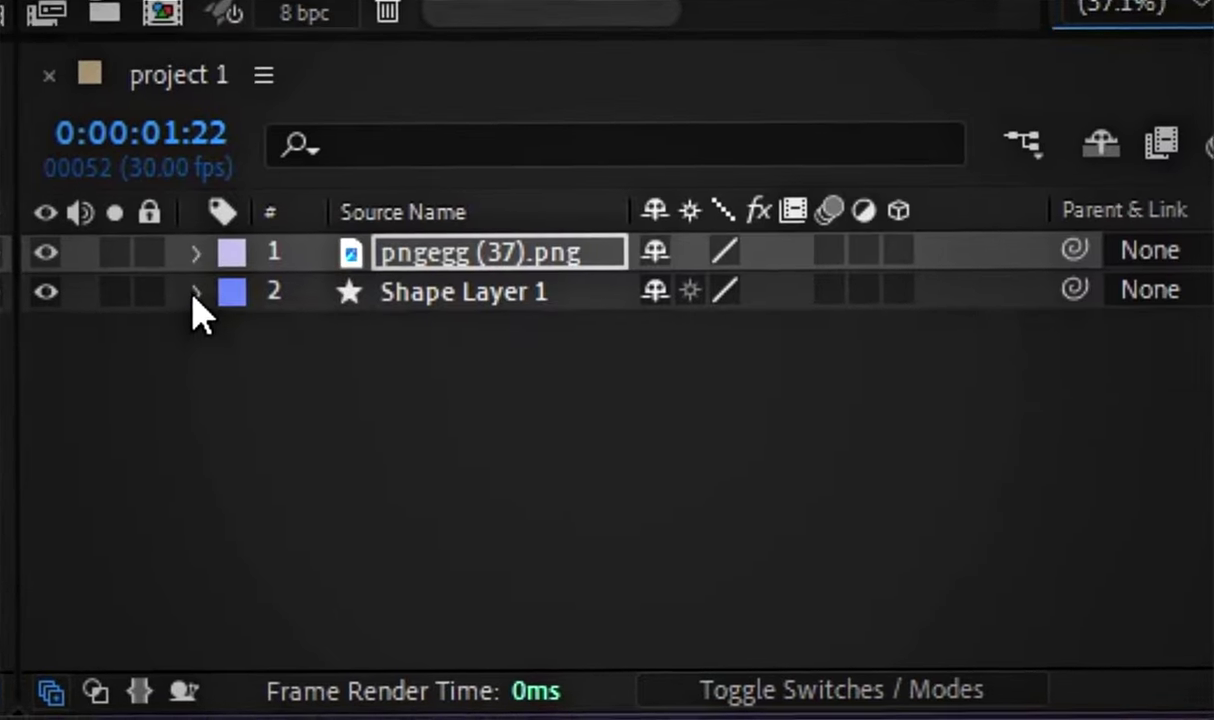
click(196, 292)
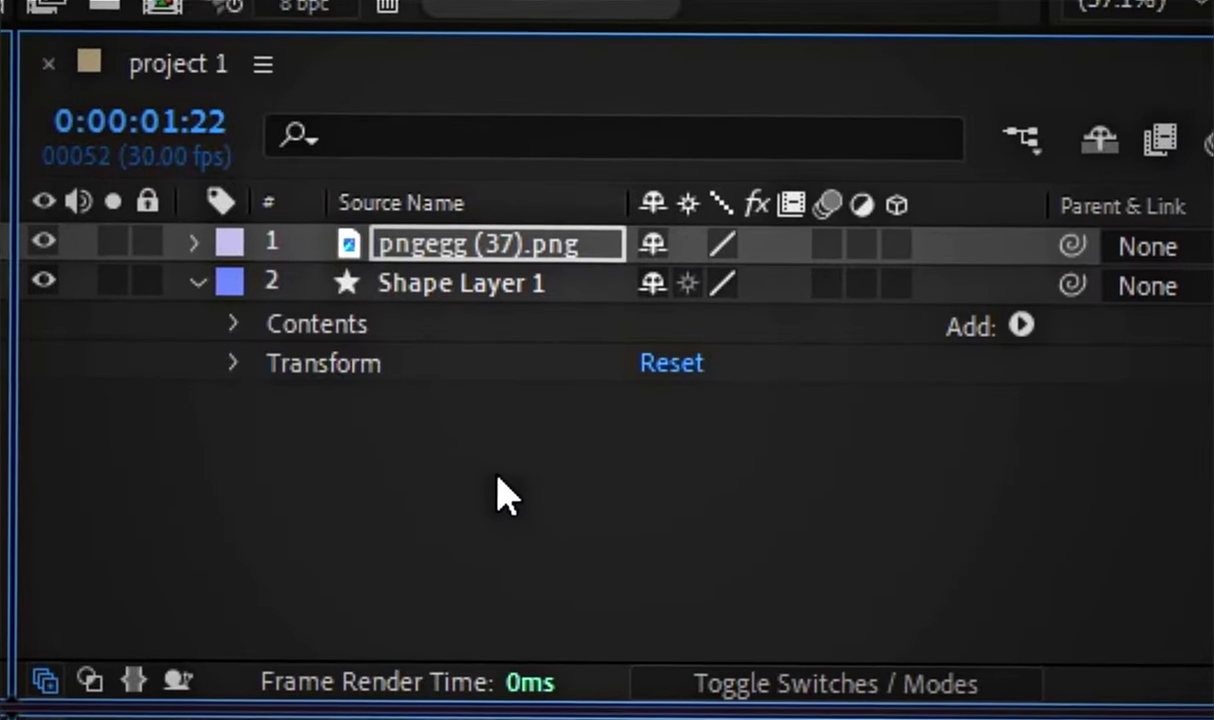
click(235, 320)
click(281, 372)
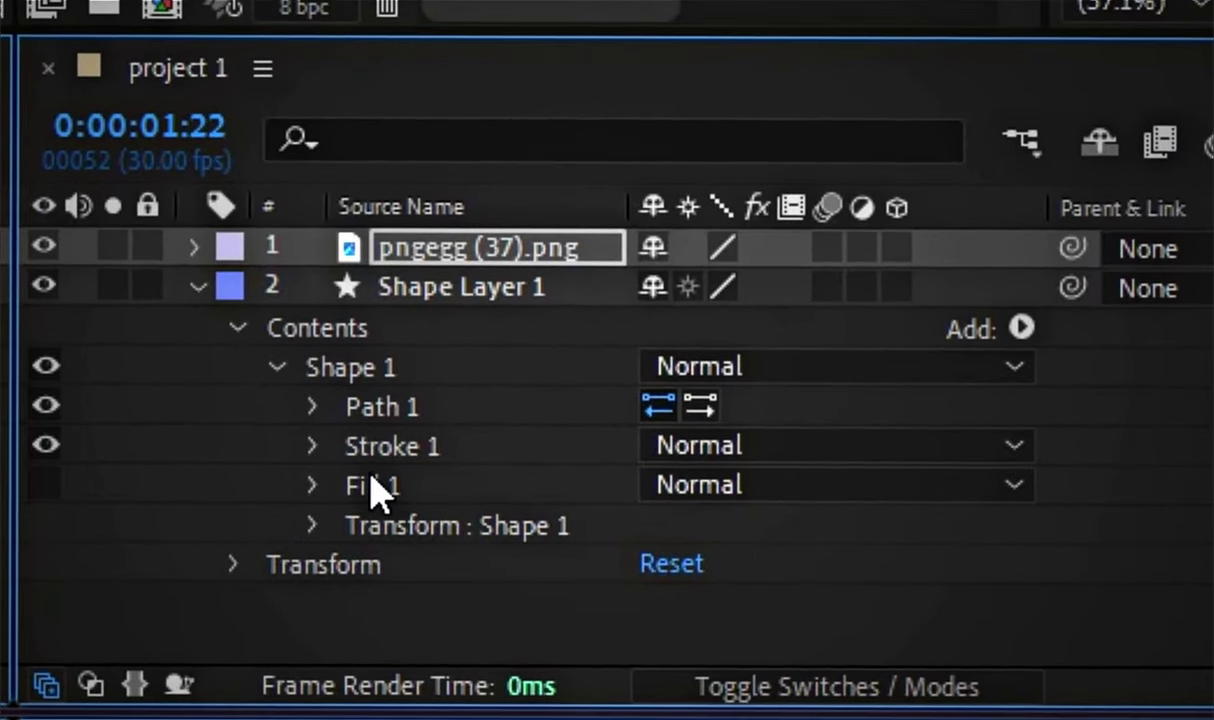
click(314, 418)
click(470, 458)
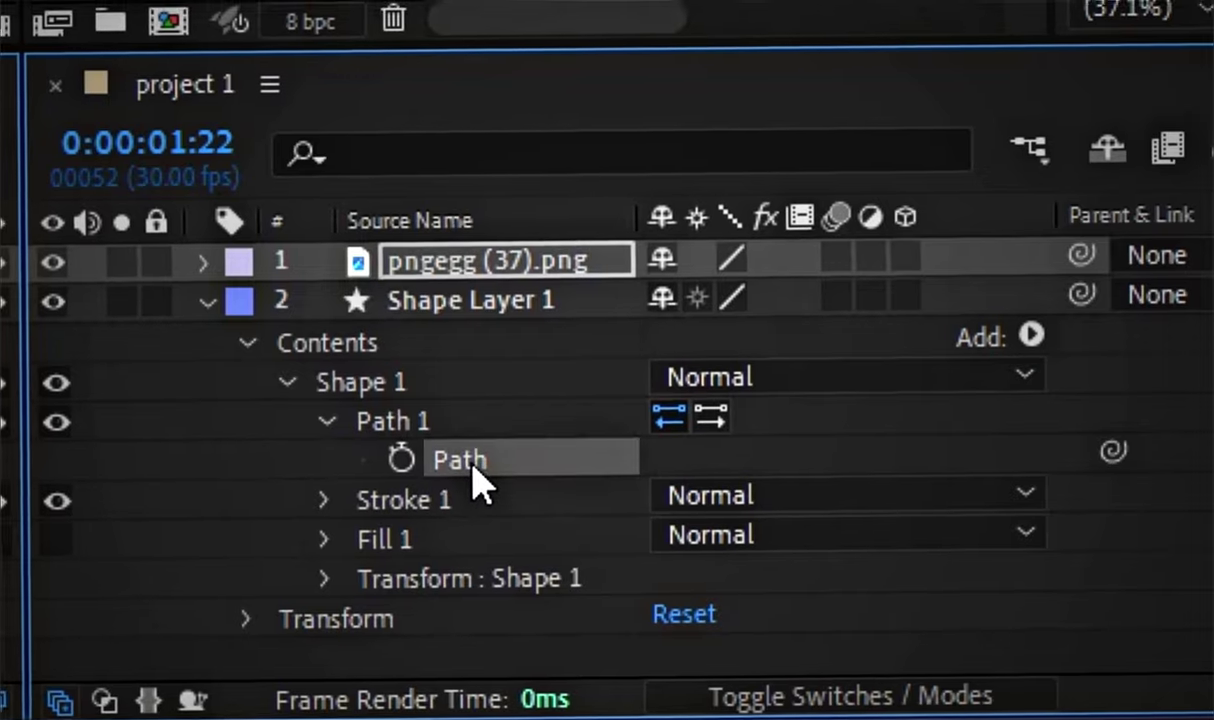
Step: Paste the path into the arrow's Position and preview it travelling along the curve
click(420, 250)
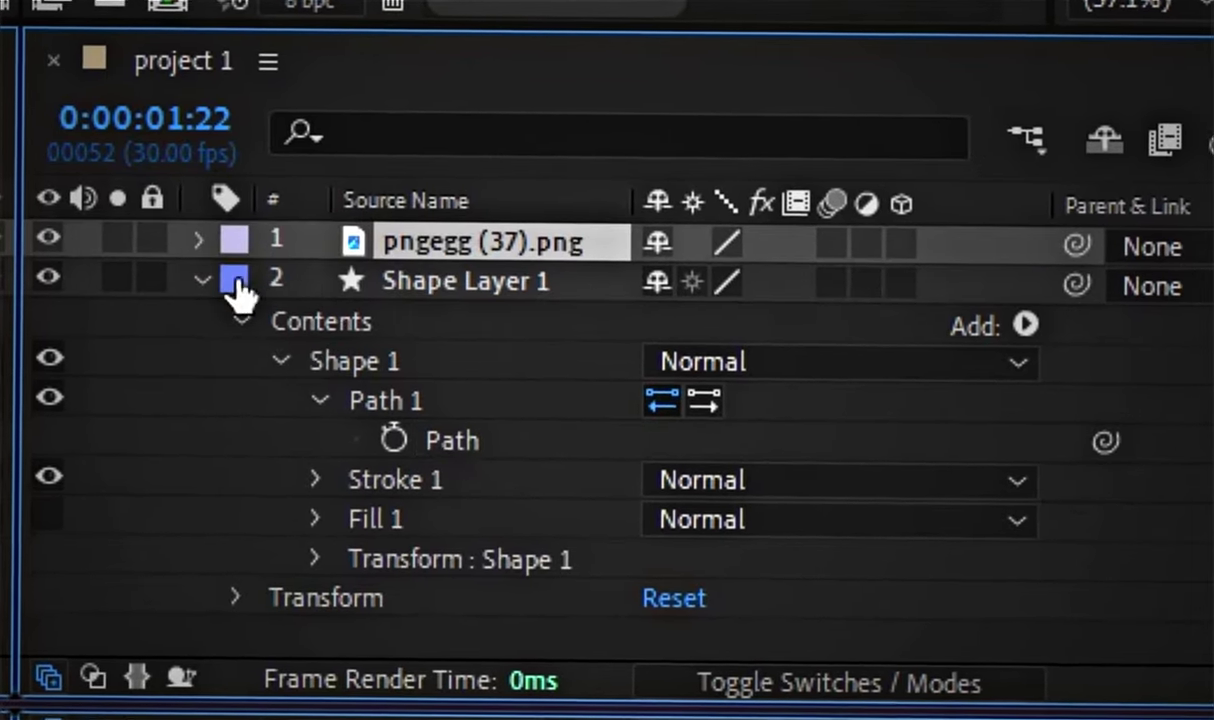
click(194, 241)
click(240, 302)
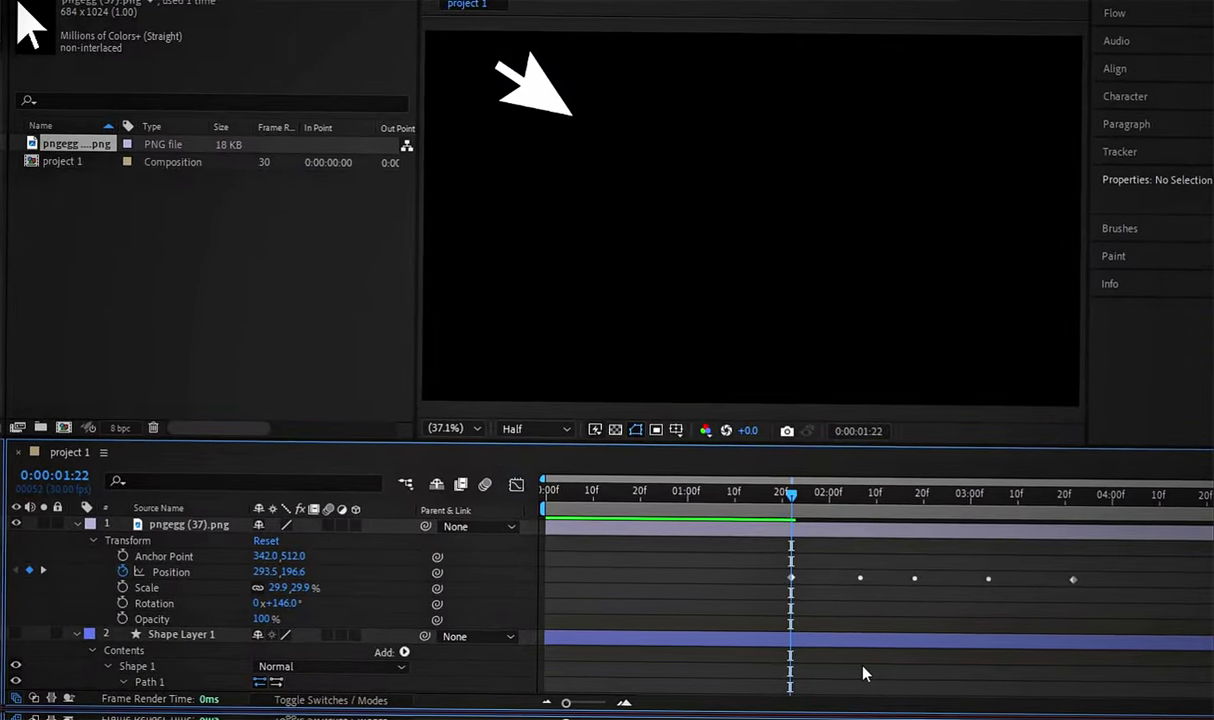
key(space)
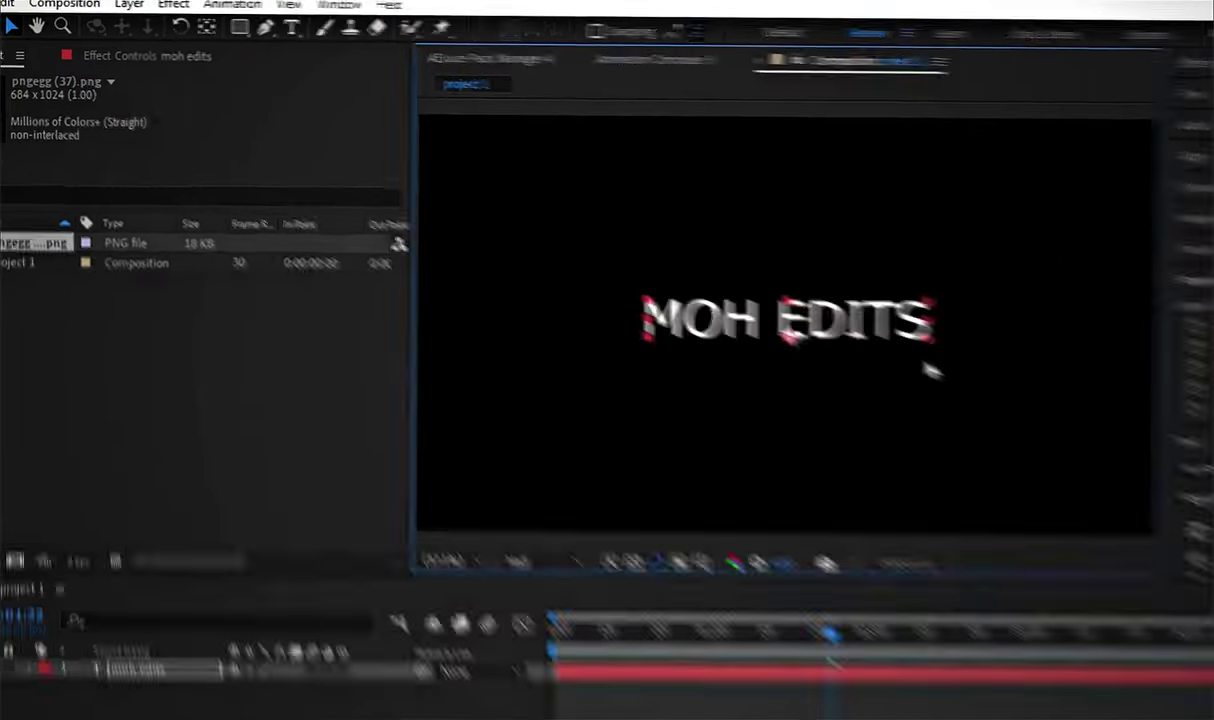
Step: Draw a curved mask path on the MOH EDITS text layer
click(253, 27)
click(162, 333)
drag(321, 517, 390, 525)
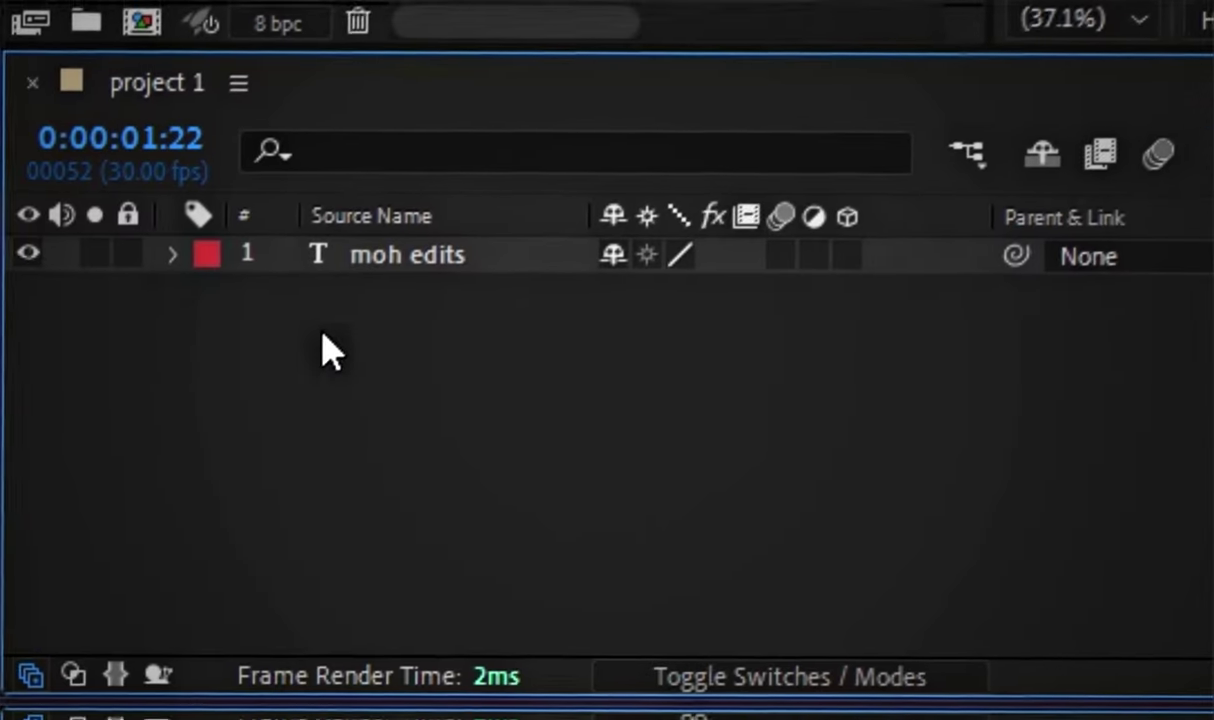
Step: Set the text's Path Options path to Mask 1
click(185, 249)
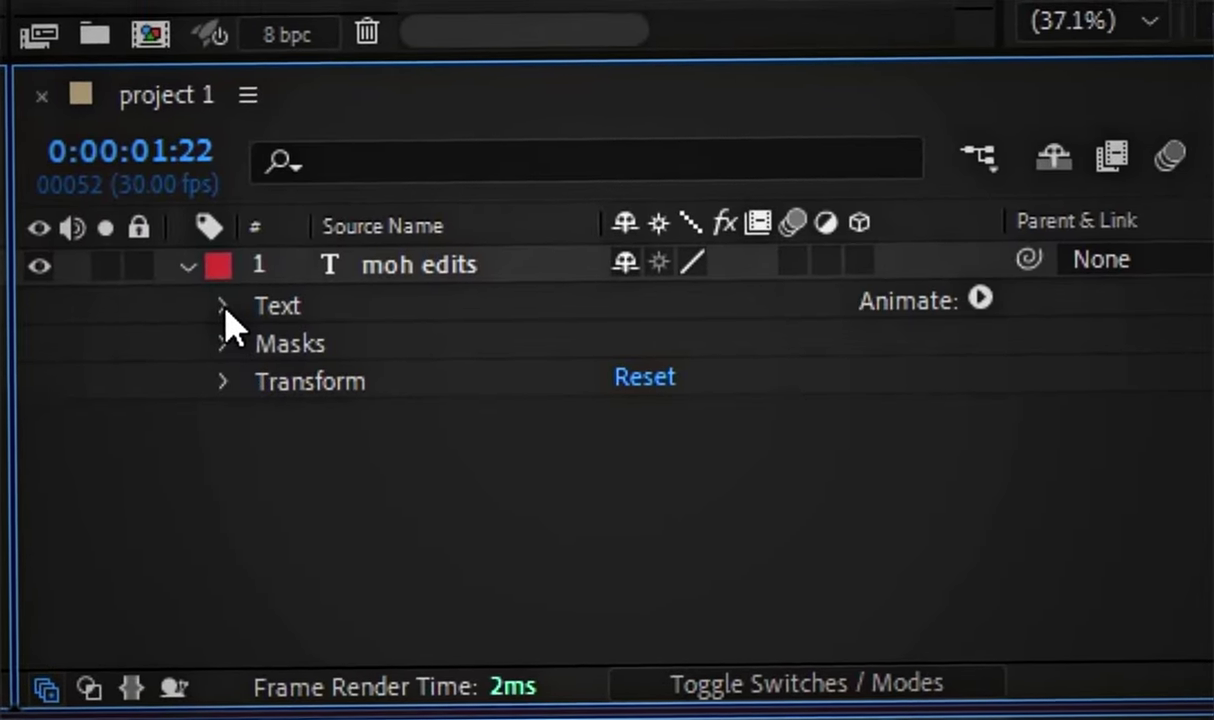
click(218, 289)
click(261, 365)
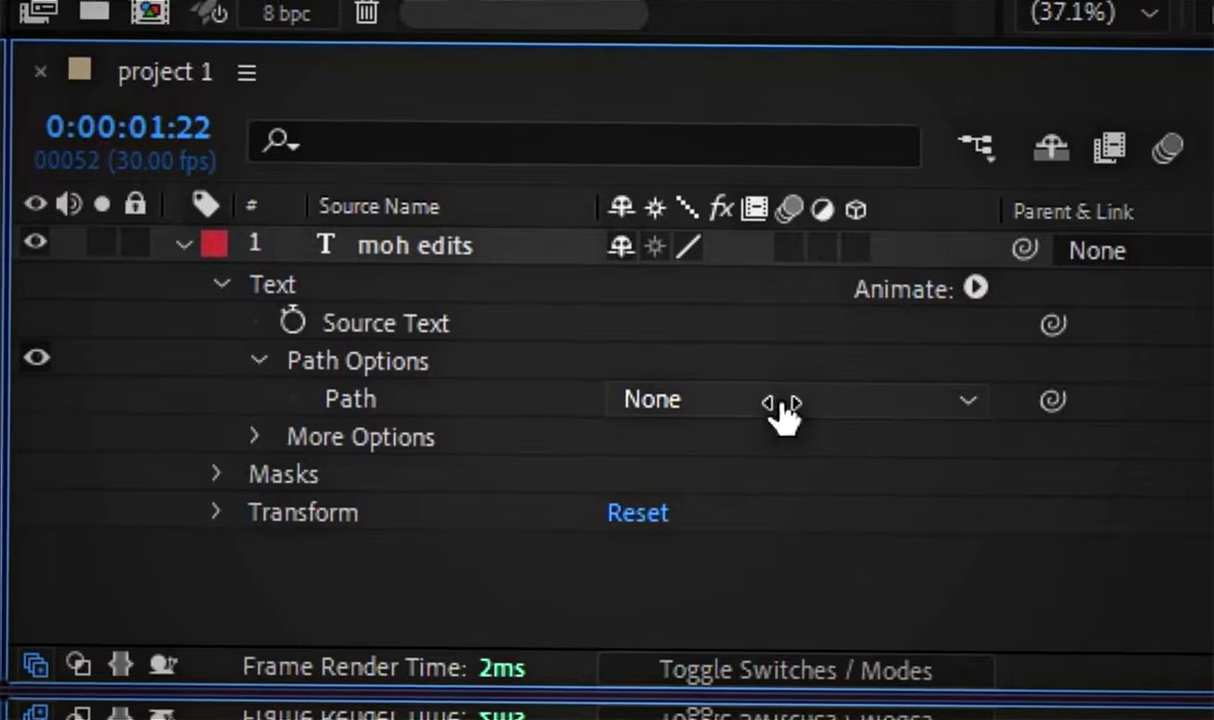
click(786, 412)
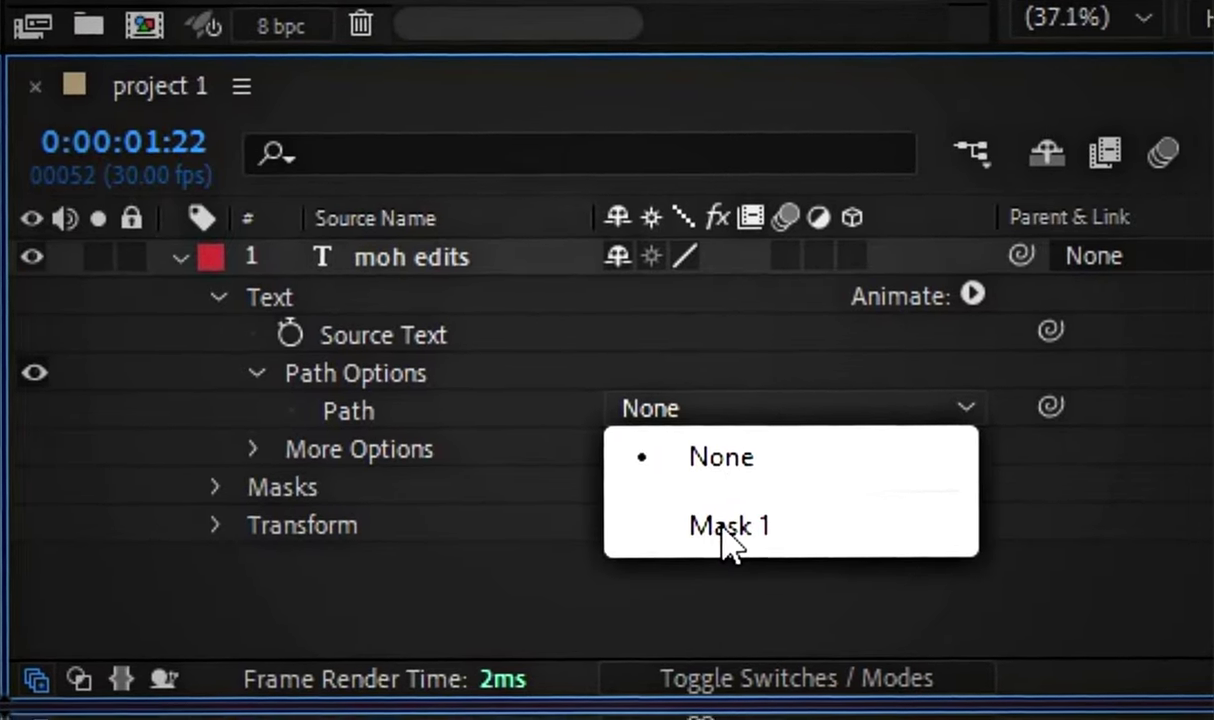
click(720, 545)
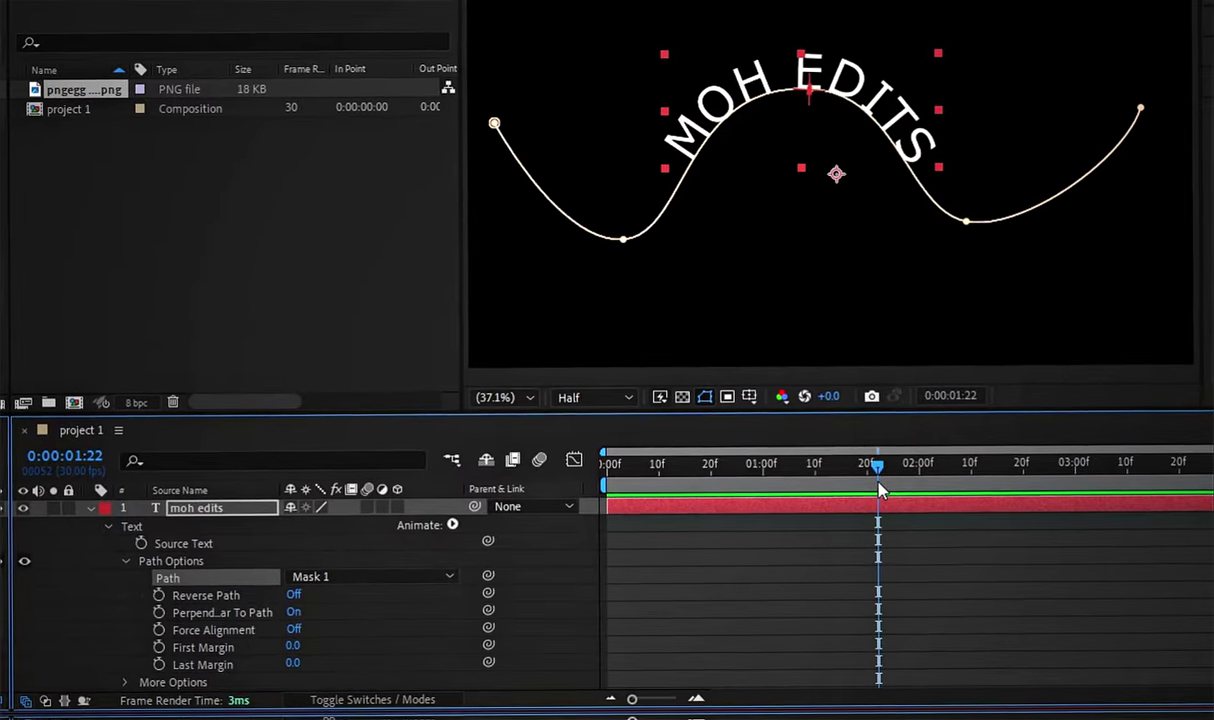
Step: Keyframe First Margin at frame 18 and 2s 5f, then preview the sliding text
drag(866, 463, 697, 494)
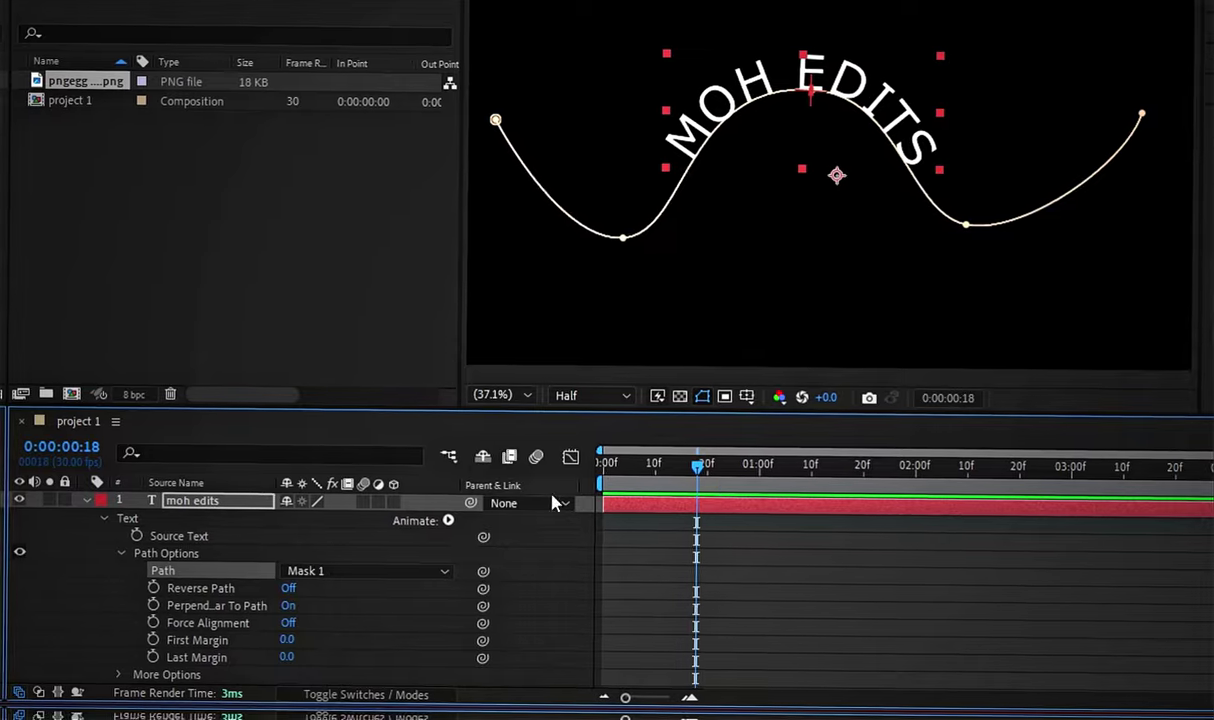
mouse_move(293, 648)
mouse_down()
mouse_move(205, 647)
mouse_move(299, 644)
mouse_up()
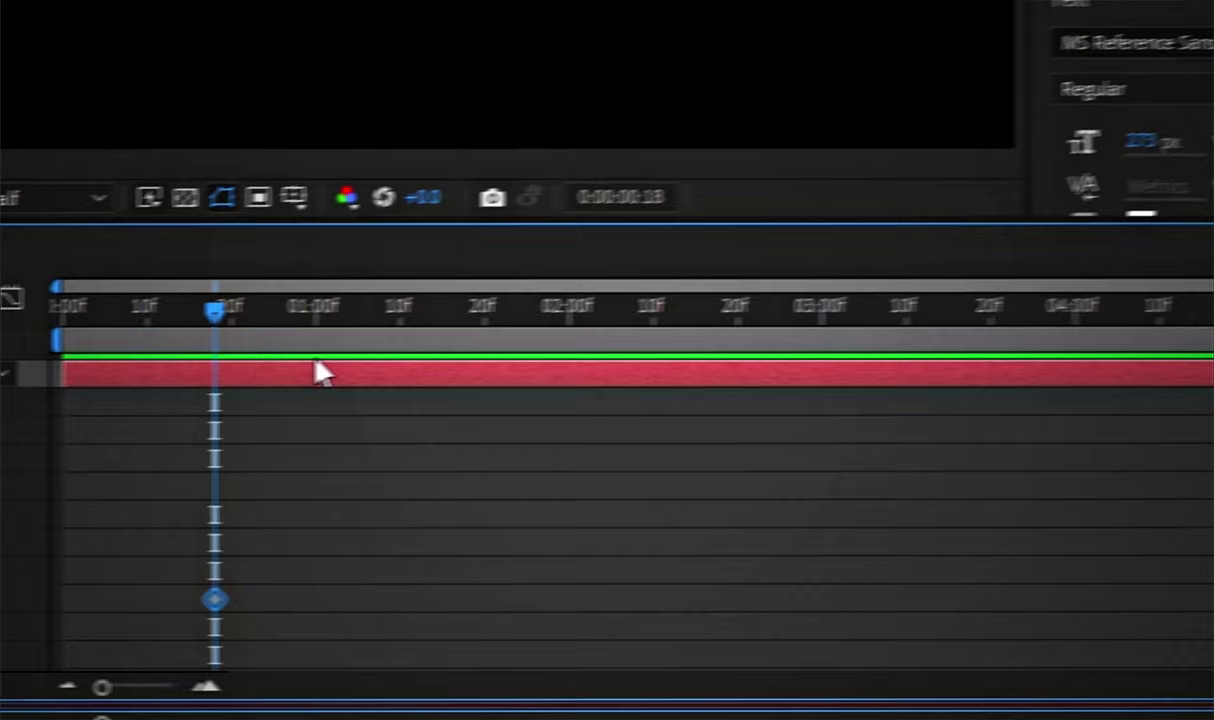
mouse_move(320, 371)
mouse_down()
mouse_move(501, 373)
mouse_move(843, 411)
mouse_move(577, 410)
mouse_up()
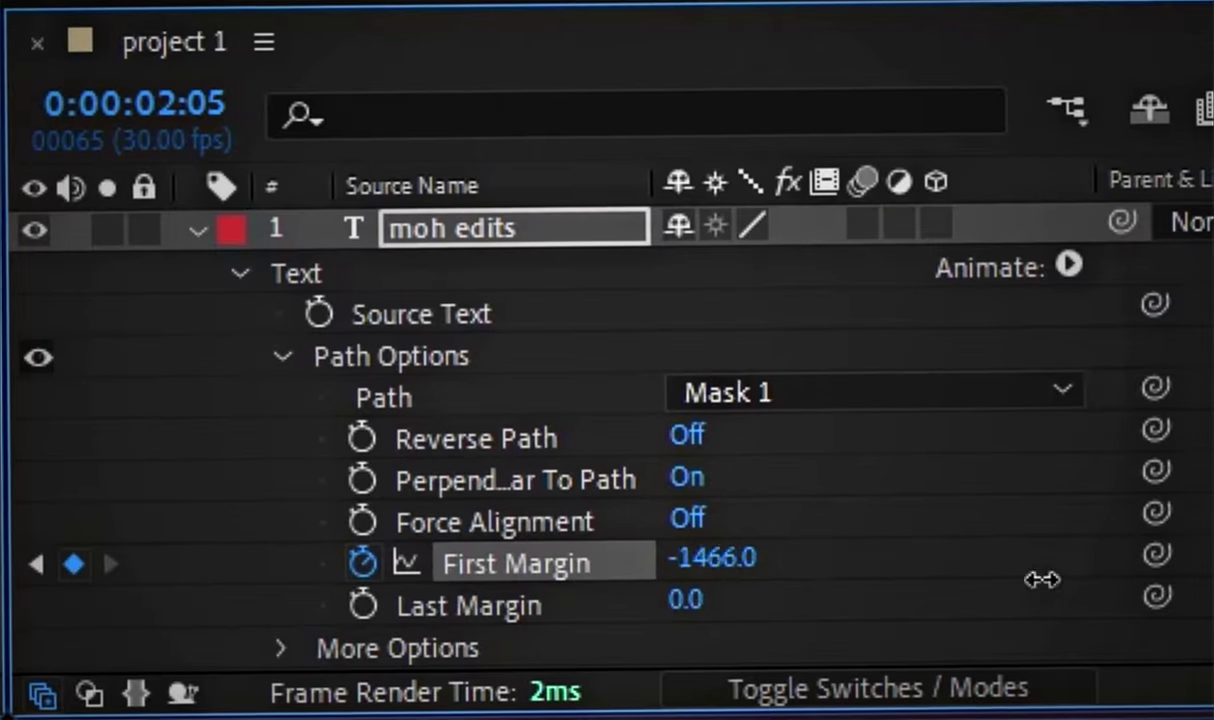
mouse_move(1043, 577)
mouse_down()
mouse_move(705, 545)
mouse_move(1200, 545)
mouse_up()
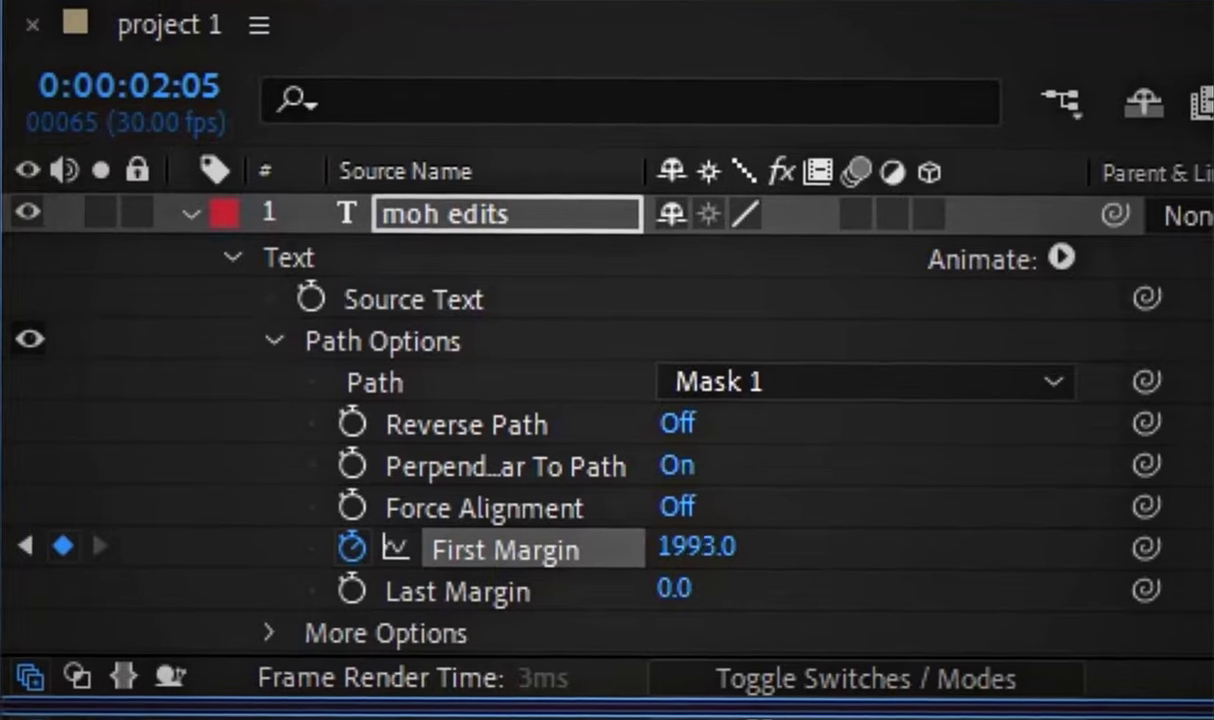
drag(824, 590, 566, 590)
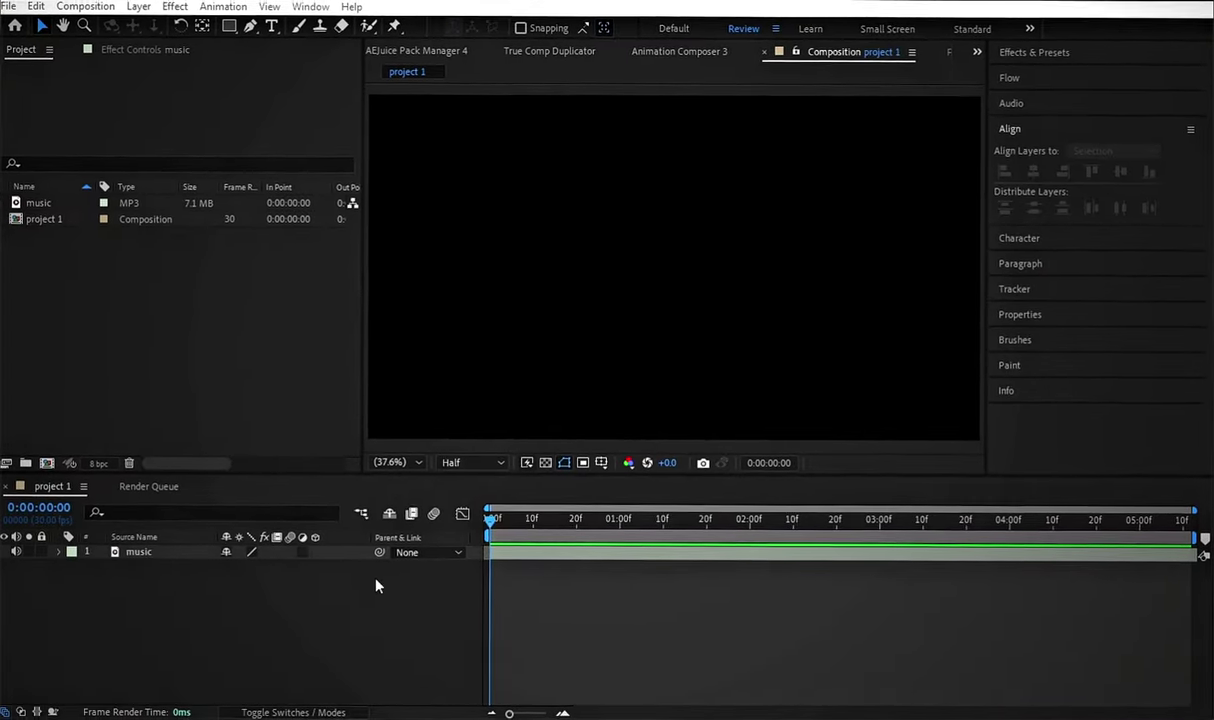
Step: Create a new black solid layer in the timeline
right_click(355, 592)
mouse_move(238, 175)
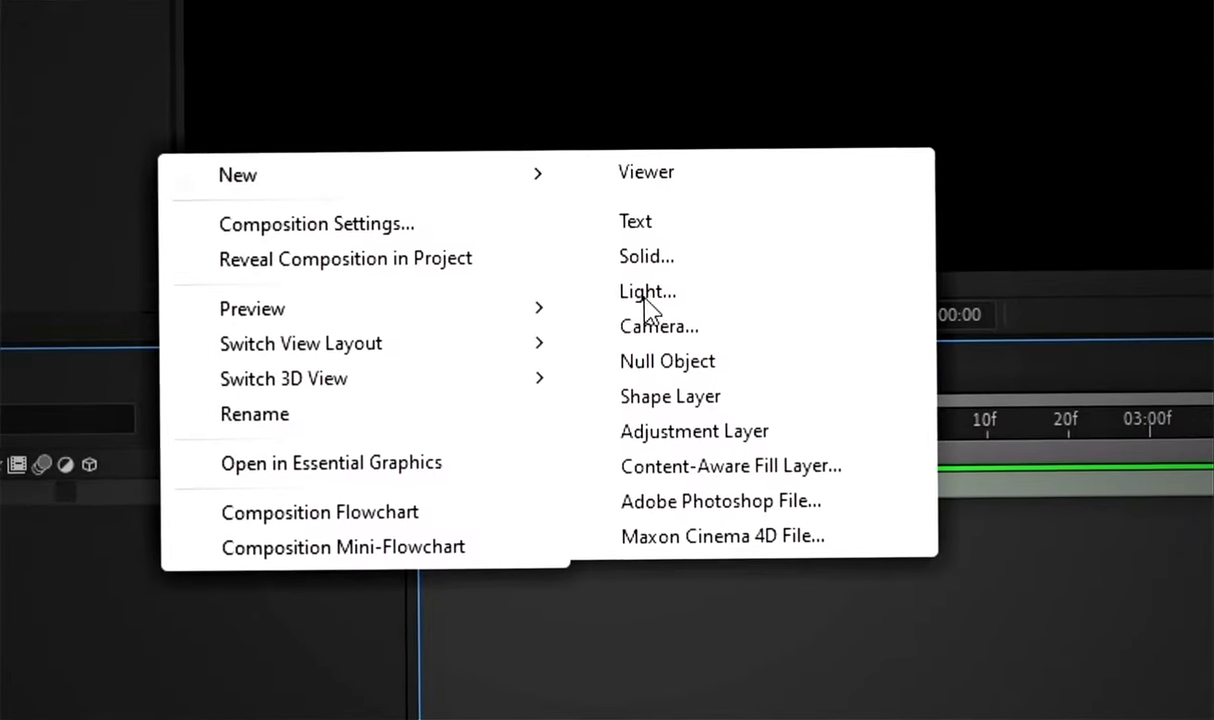
click(649, 256)
click(300, 598)
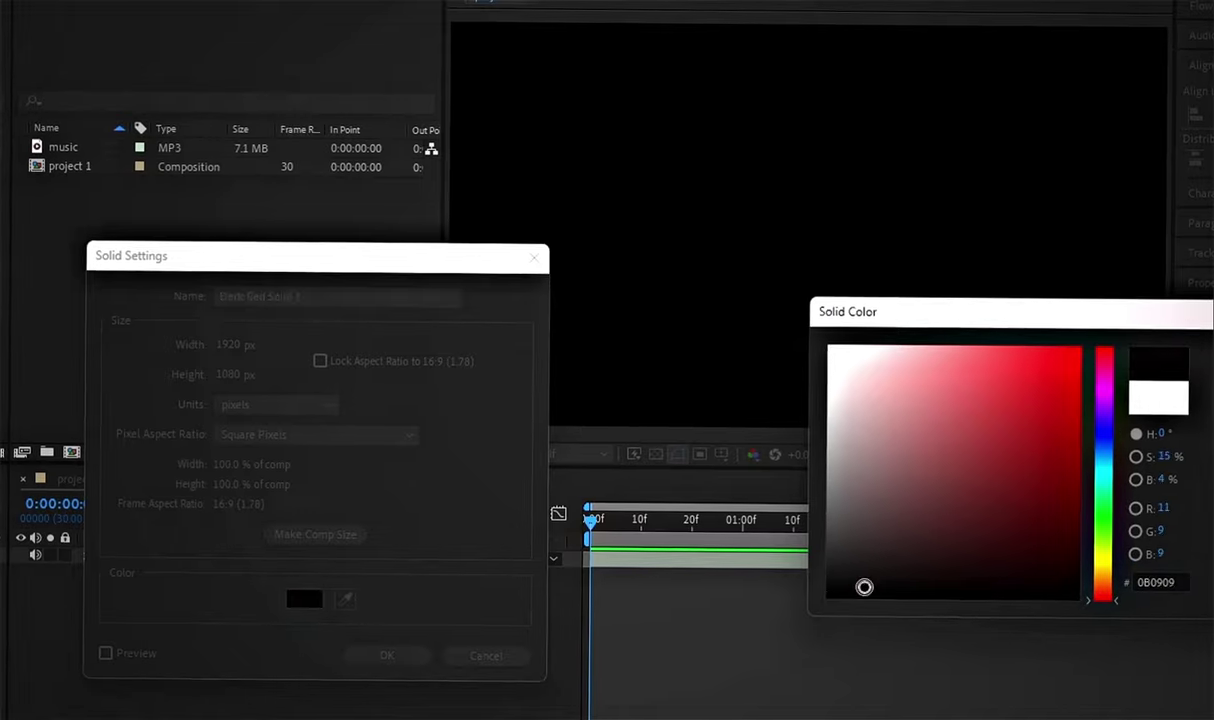
key(Return)
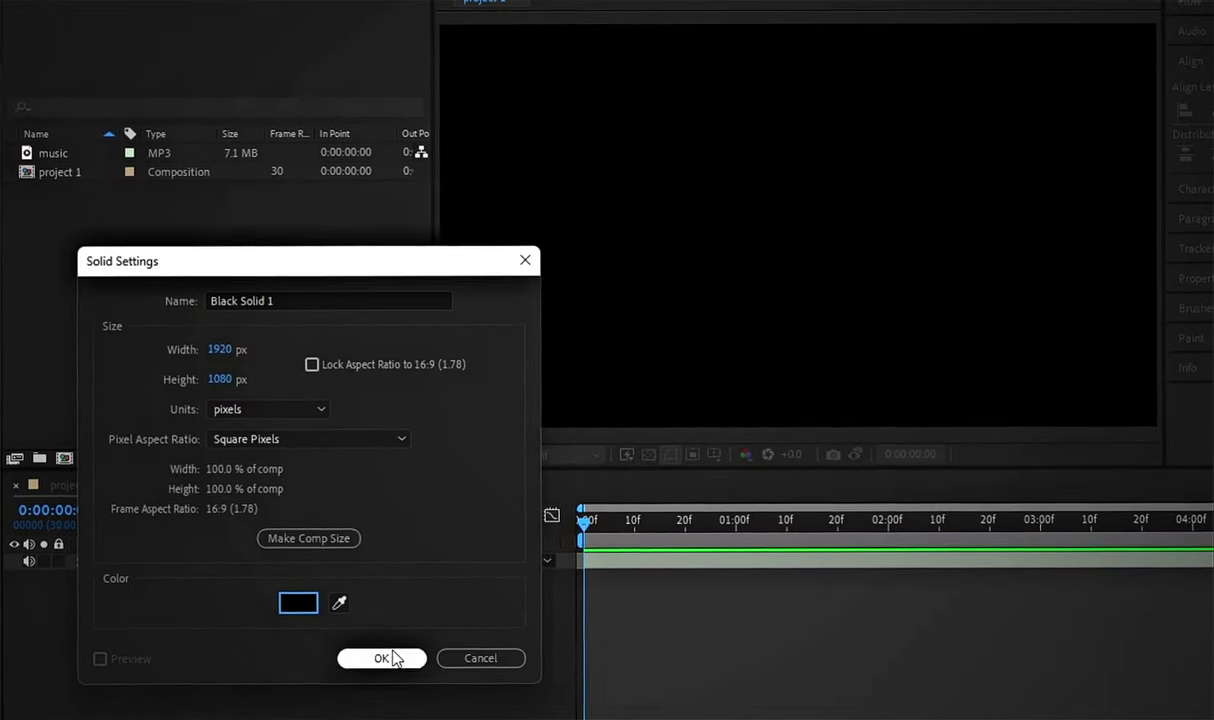
click(385, 658)
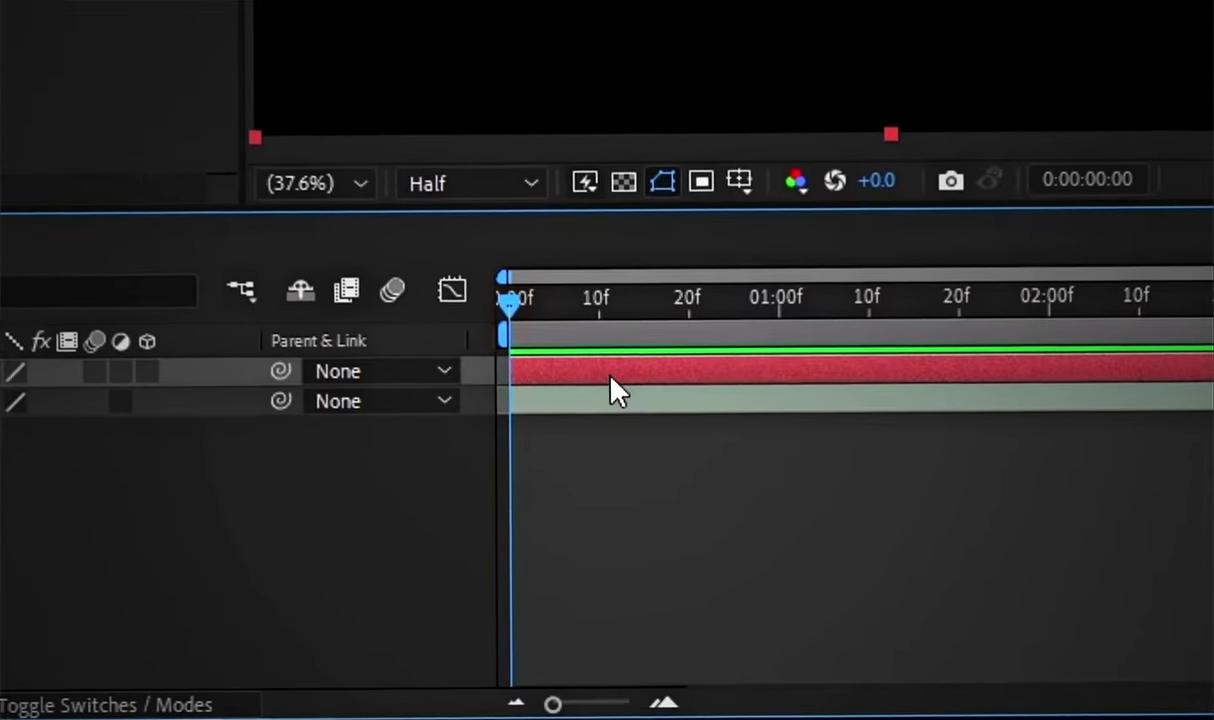
Step: Apply Audio Spectrum driven by the music layer, with 135 bands, 950 maximum height and thicker lines
key(ctrl+space)
text(au)
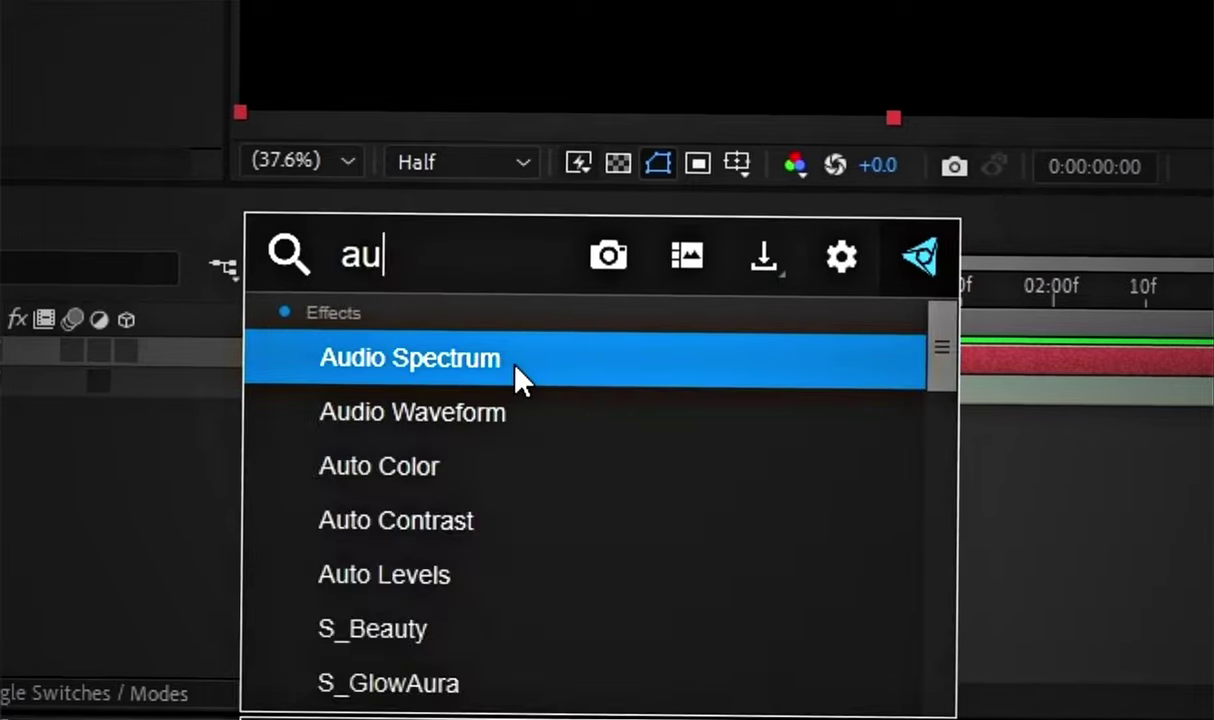
text(dio)
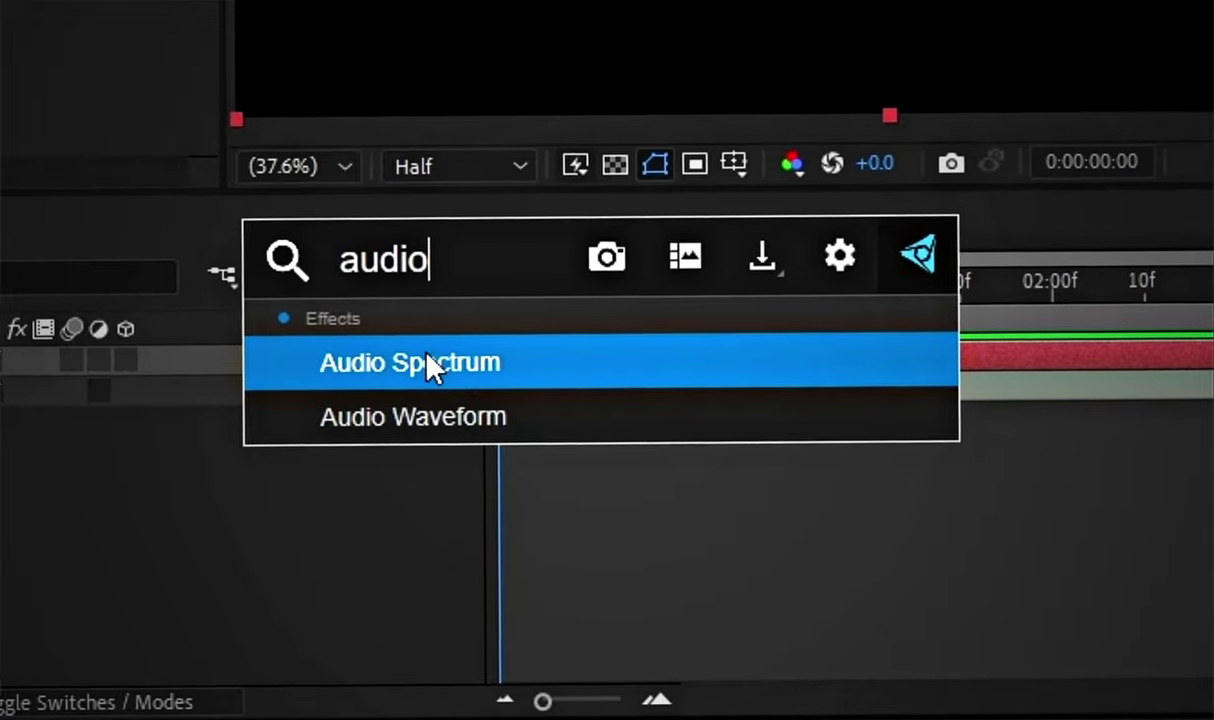
click(430, 365)
click(465, 72)
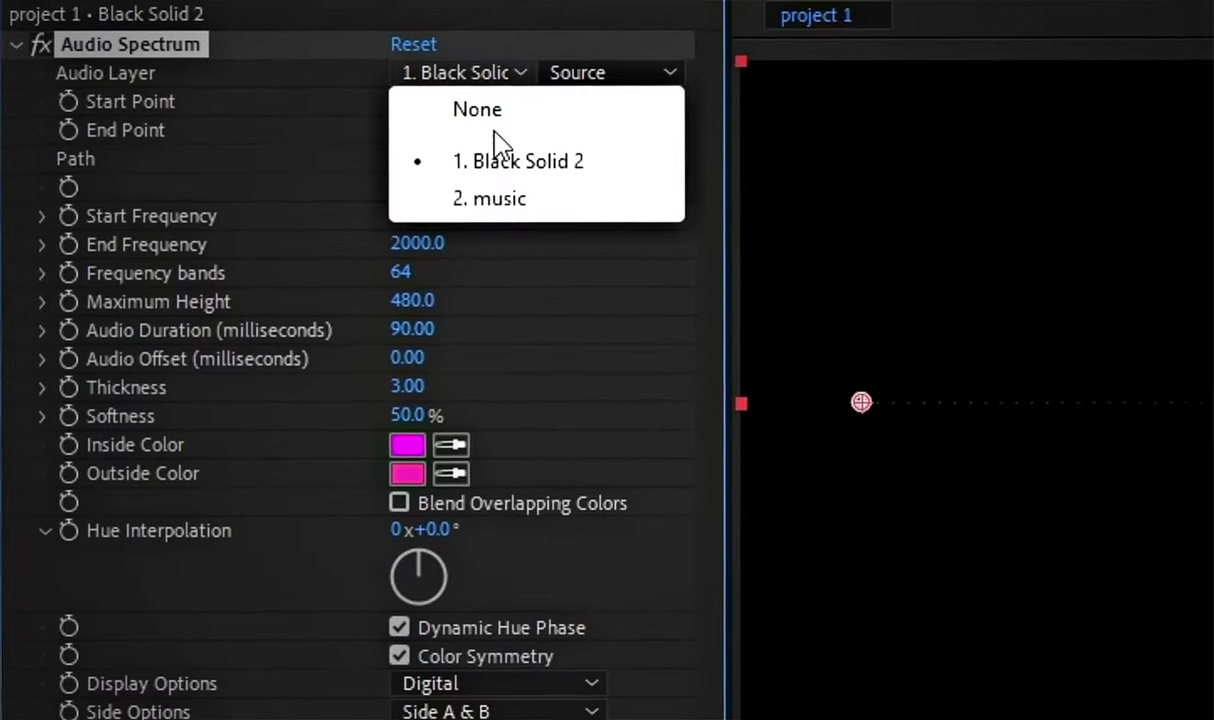
click(485, 200)
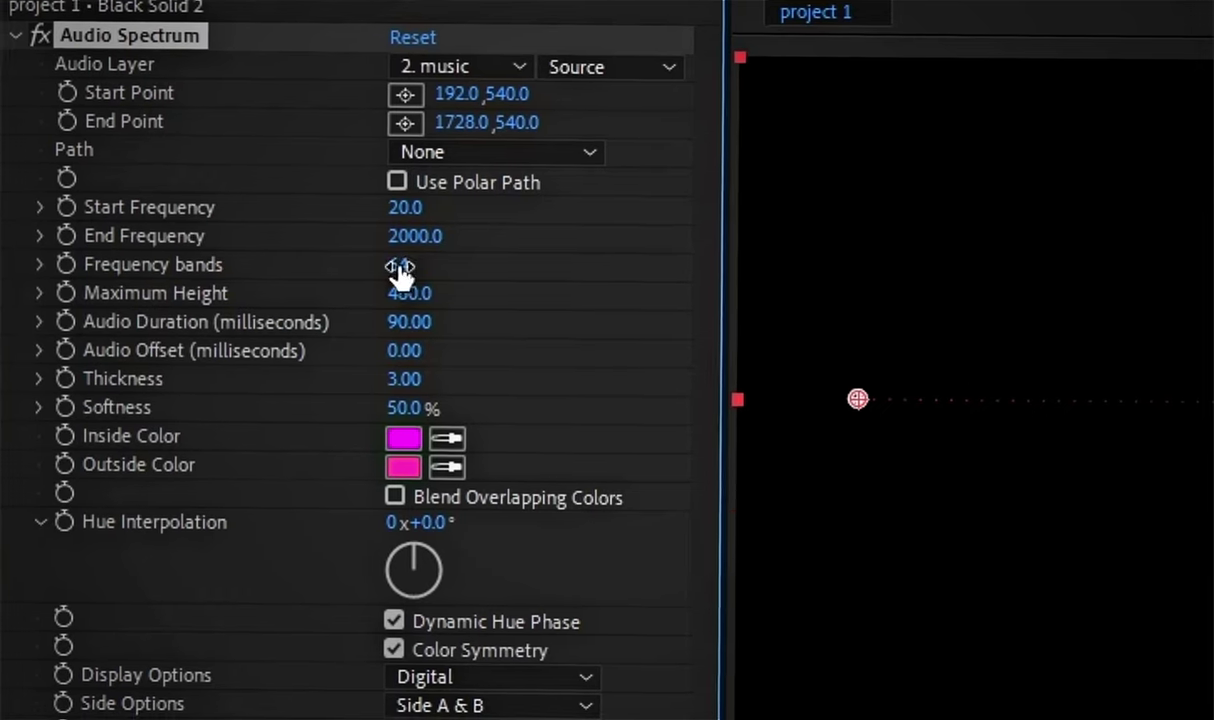
drag(413, 390, 440, 390)
drag(410, 266, 440, 266)
drag(410, 293, 460, 293)
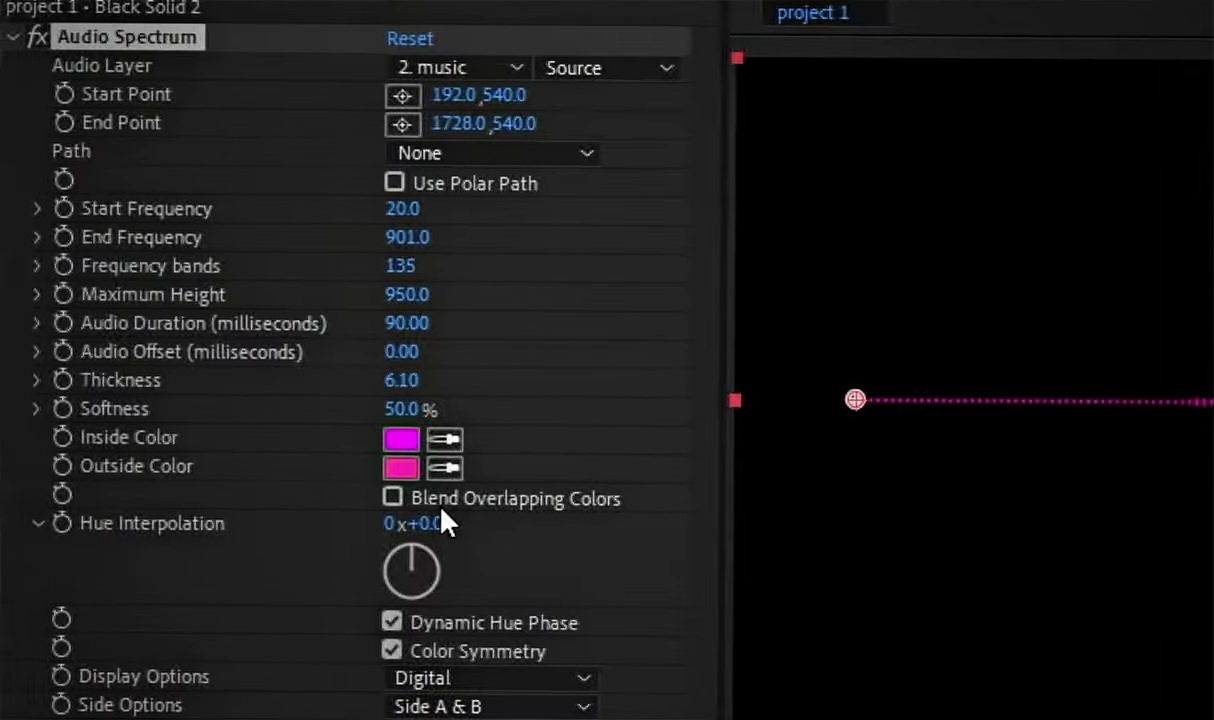
Step: Set the Audio Spectrum inside and outside colours to white
click(401, 439)
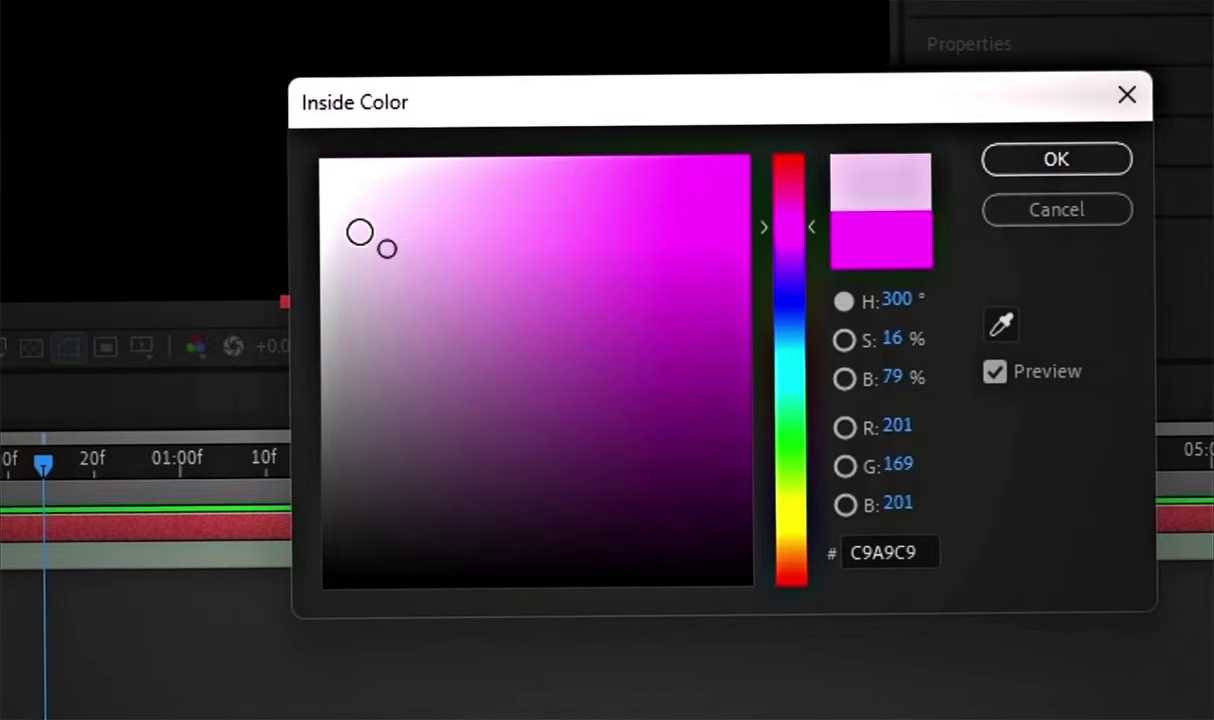
drag(388, 249, 318, 163)
click(1097, 173)
click(296, 418)
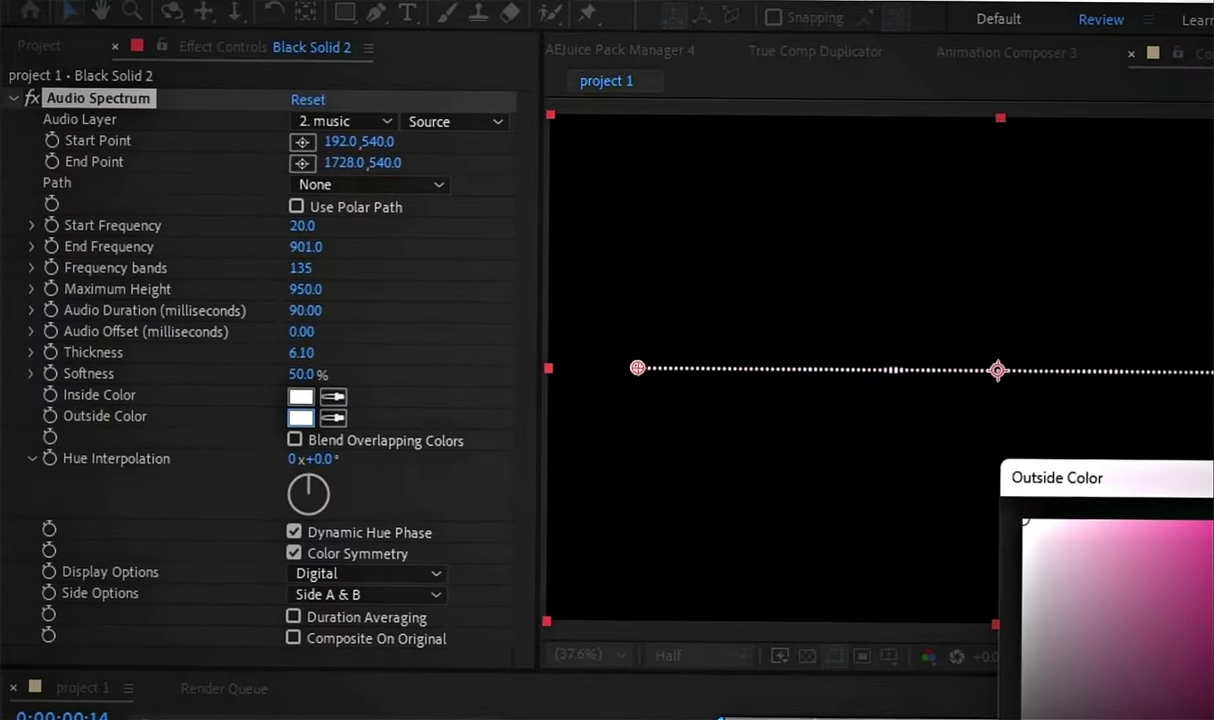
key(Return)
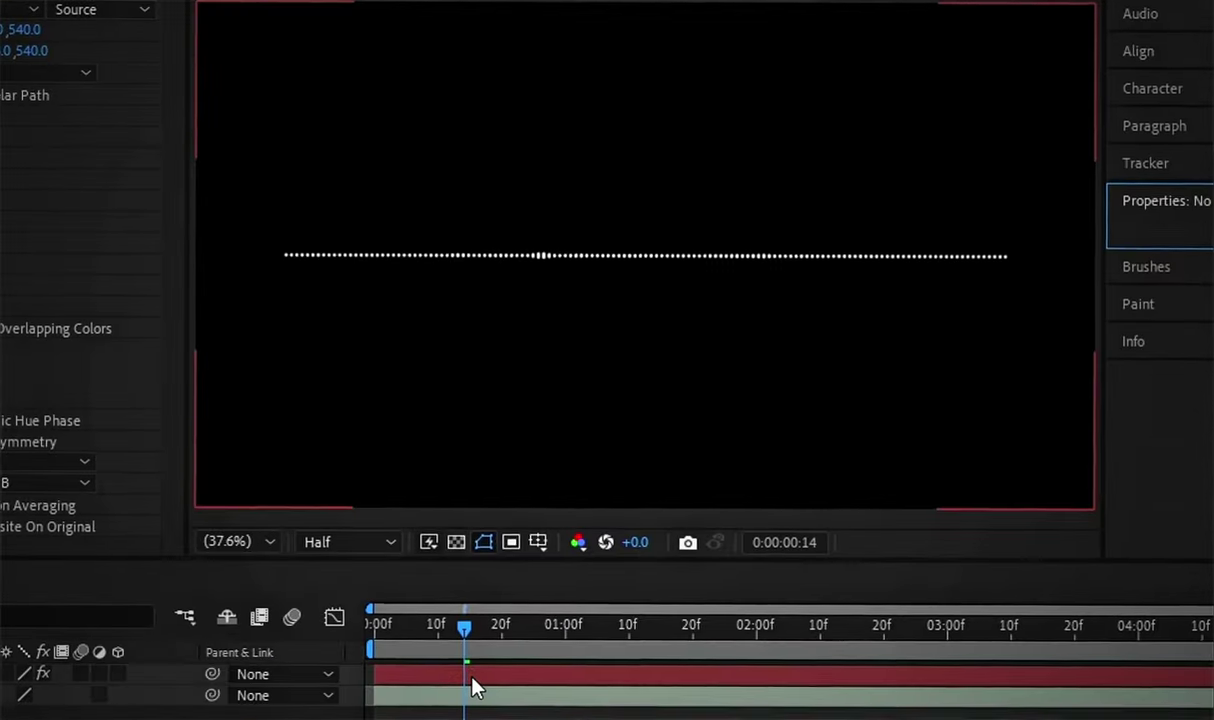
Step: Draw a triangular mask on the black solid and set the Audio Spectrum Path to Mask 1
click(474, 684)
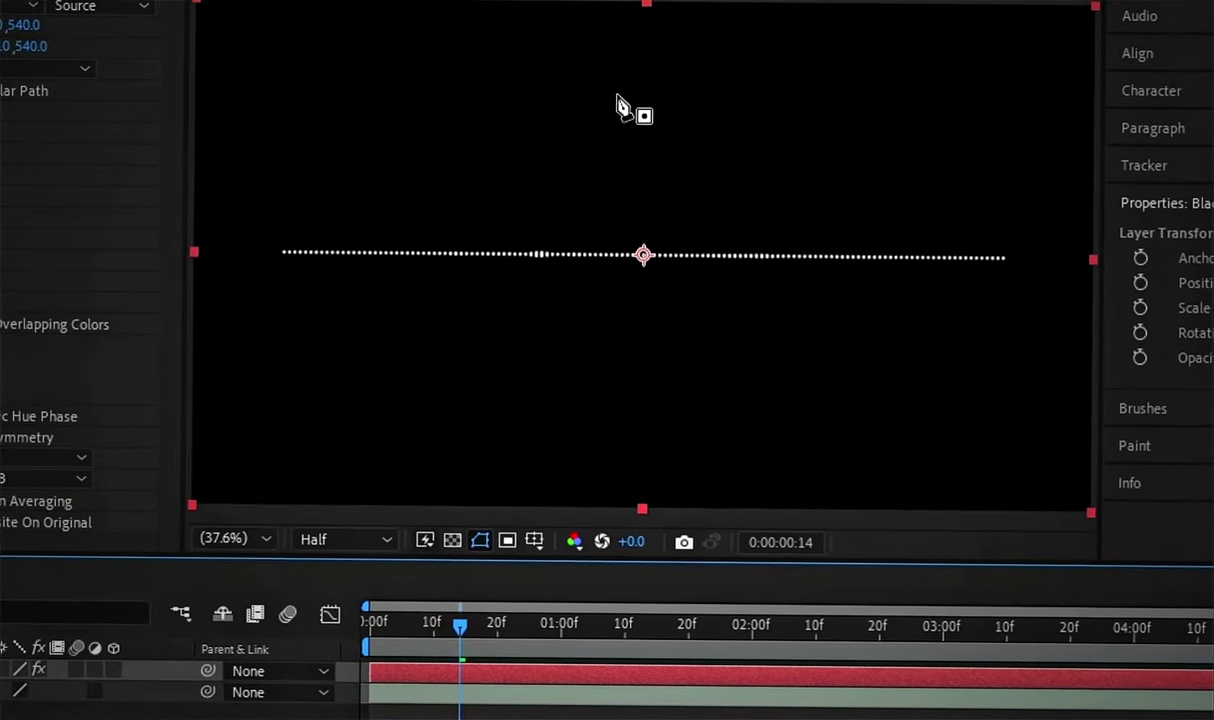
click(828, 382)
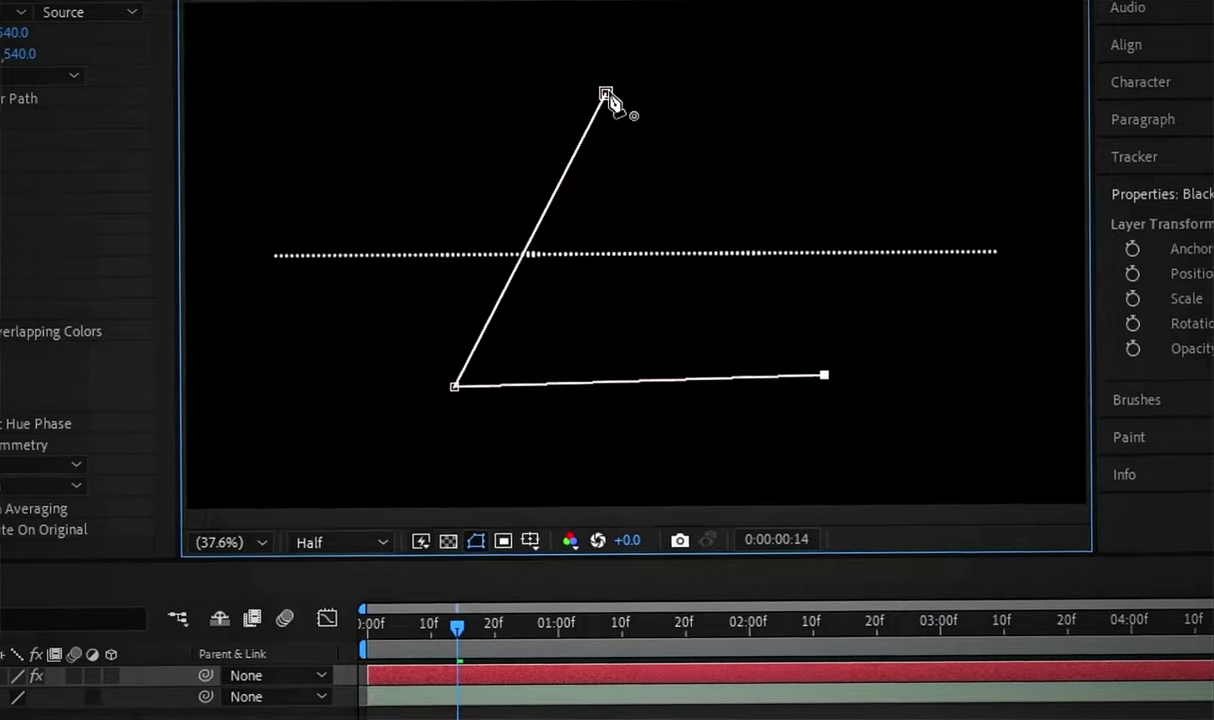
click(614, 97)
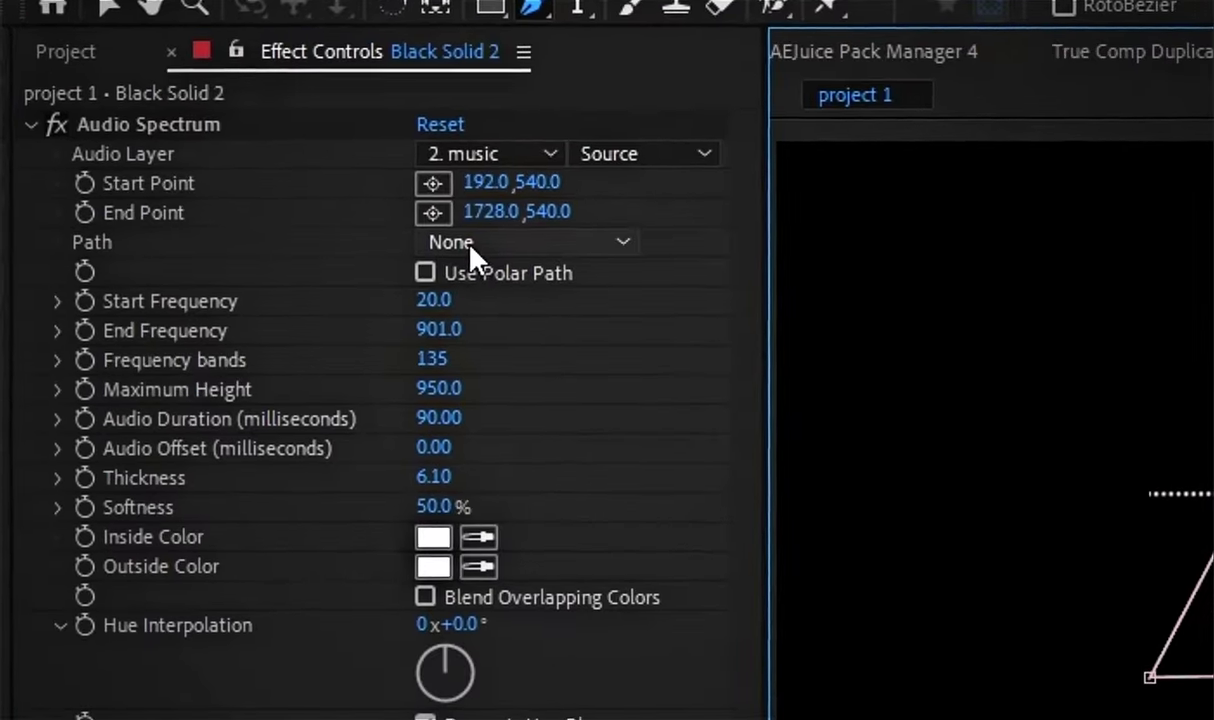
click(471, 250)
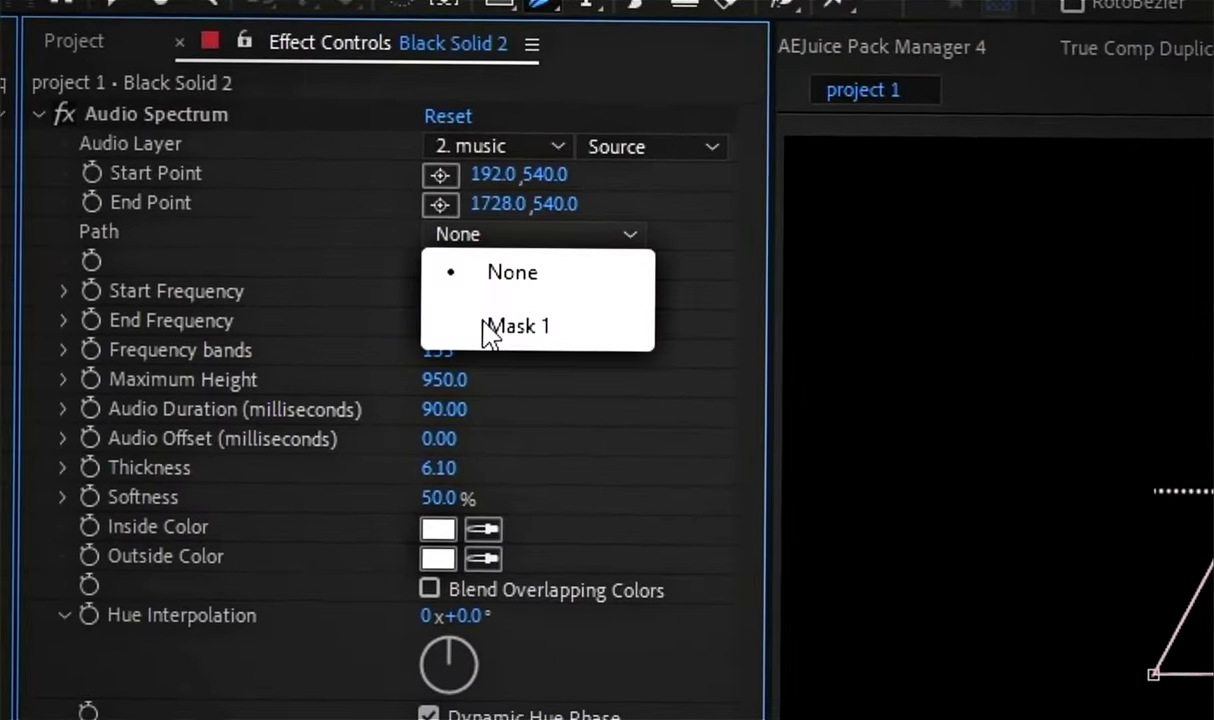
click(488, 330)
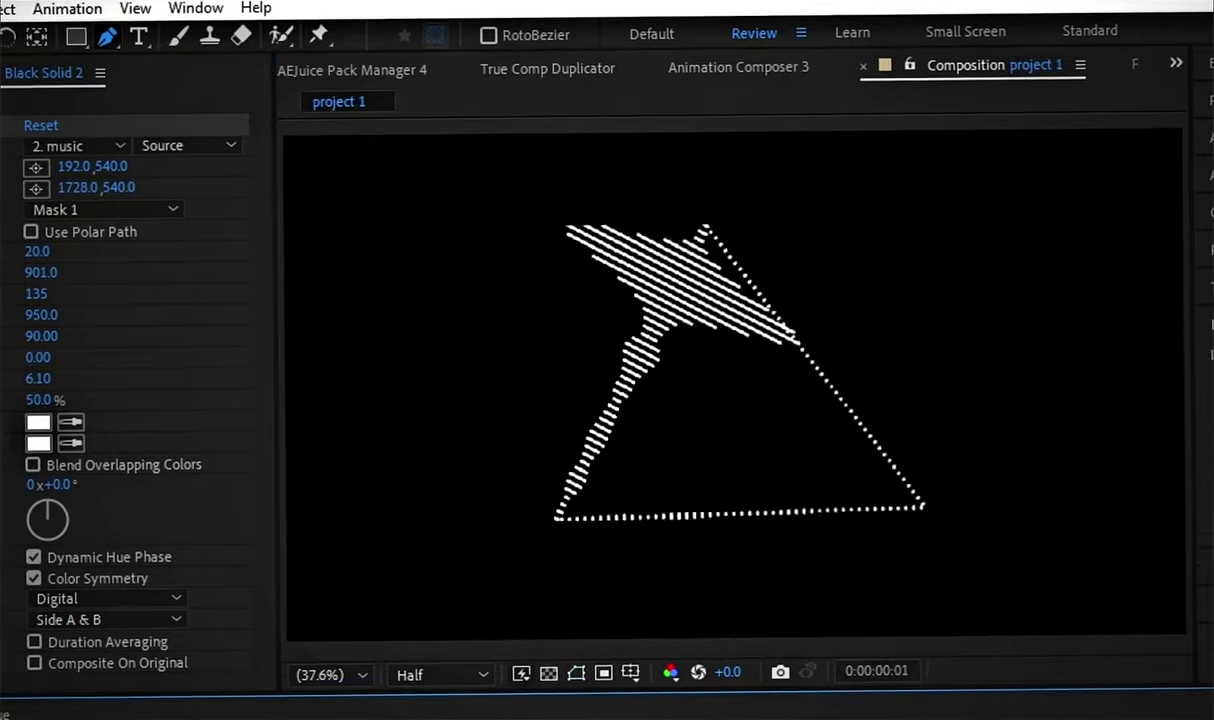